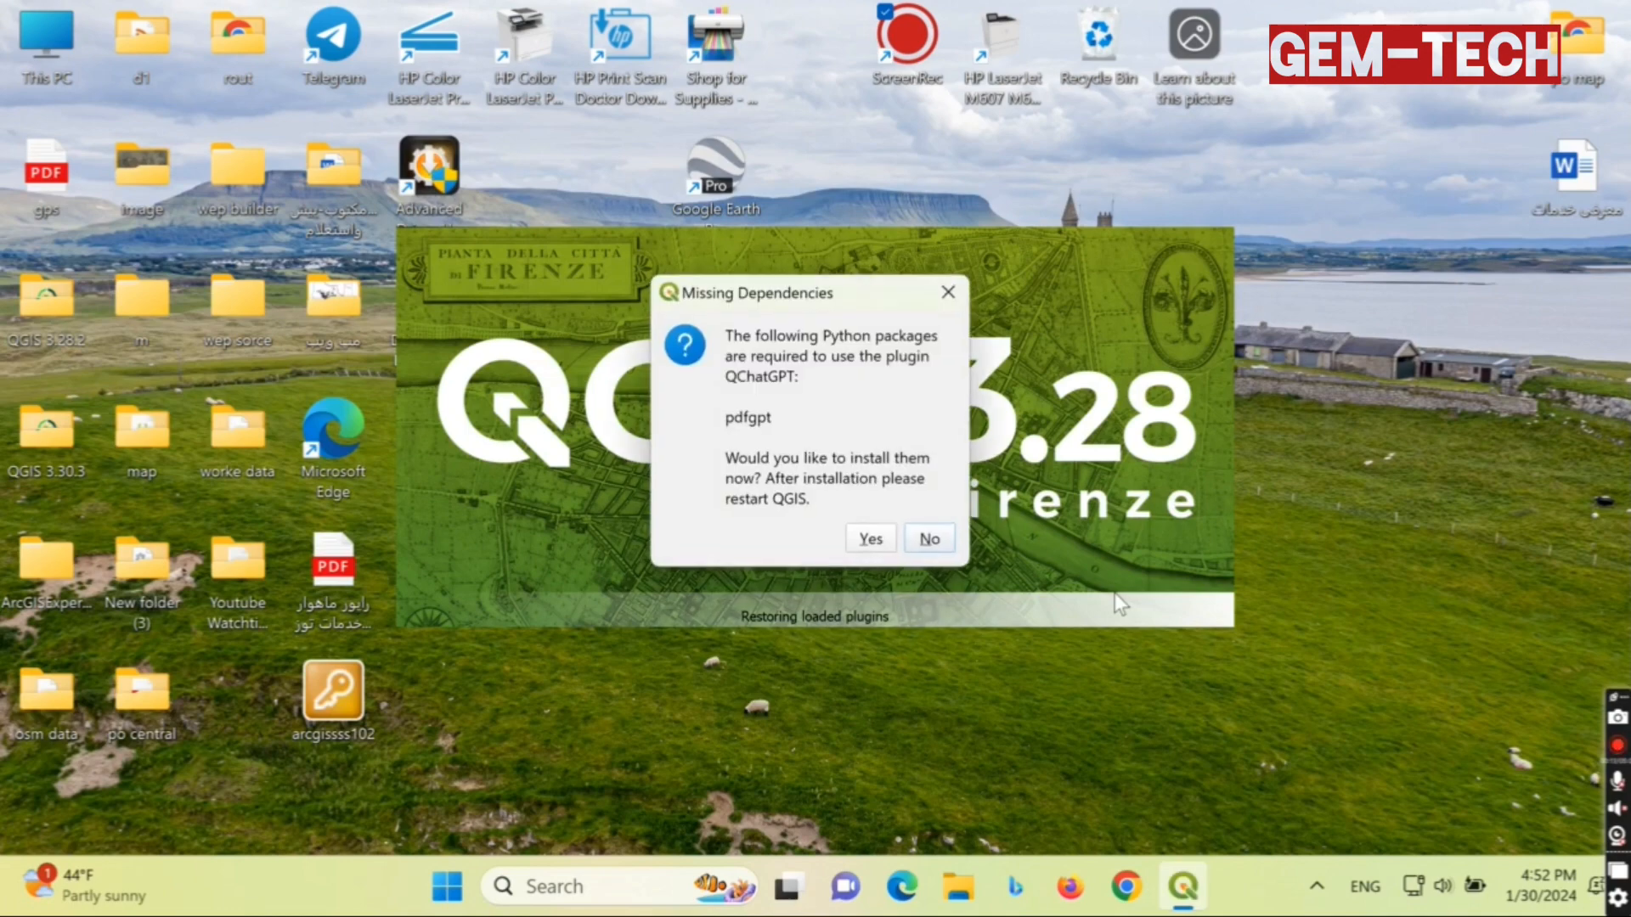
Decline installing the missing pdfgpt package and start a new empty project with the Google Satellite basemap from HCMGIS.
{"action": "left_click", "coordinate": [936, 539]}
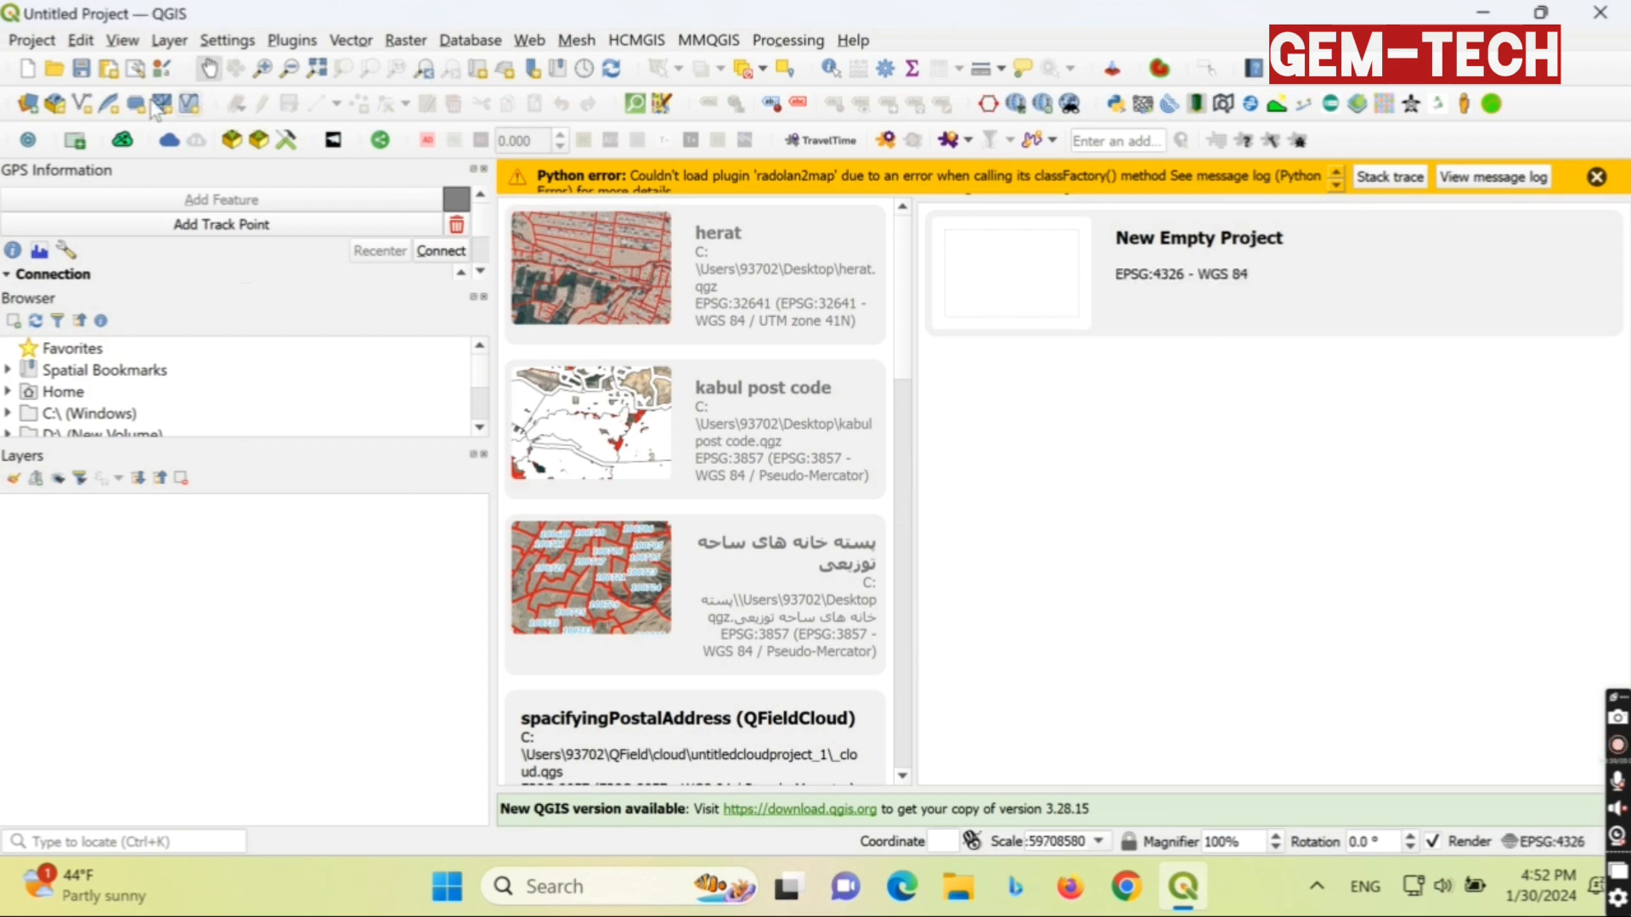
{"action": "left_click", "coordinate": [29, 68]}
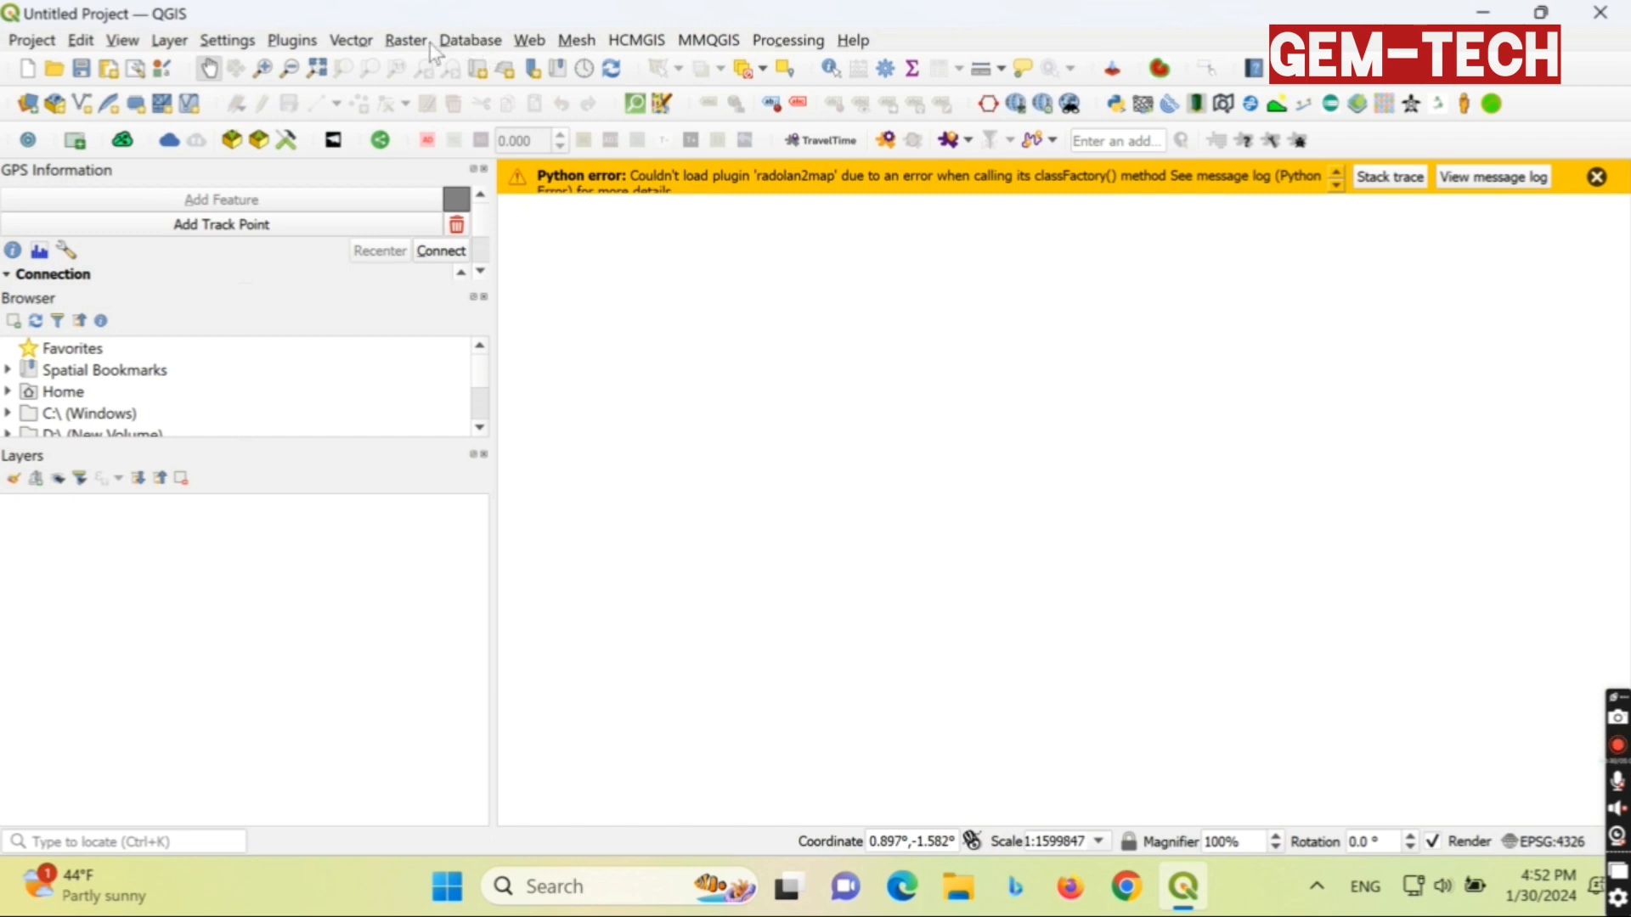
{"action": "left_click", "coordinate": [641, 41]}
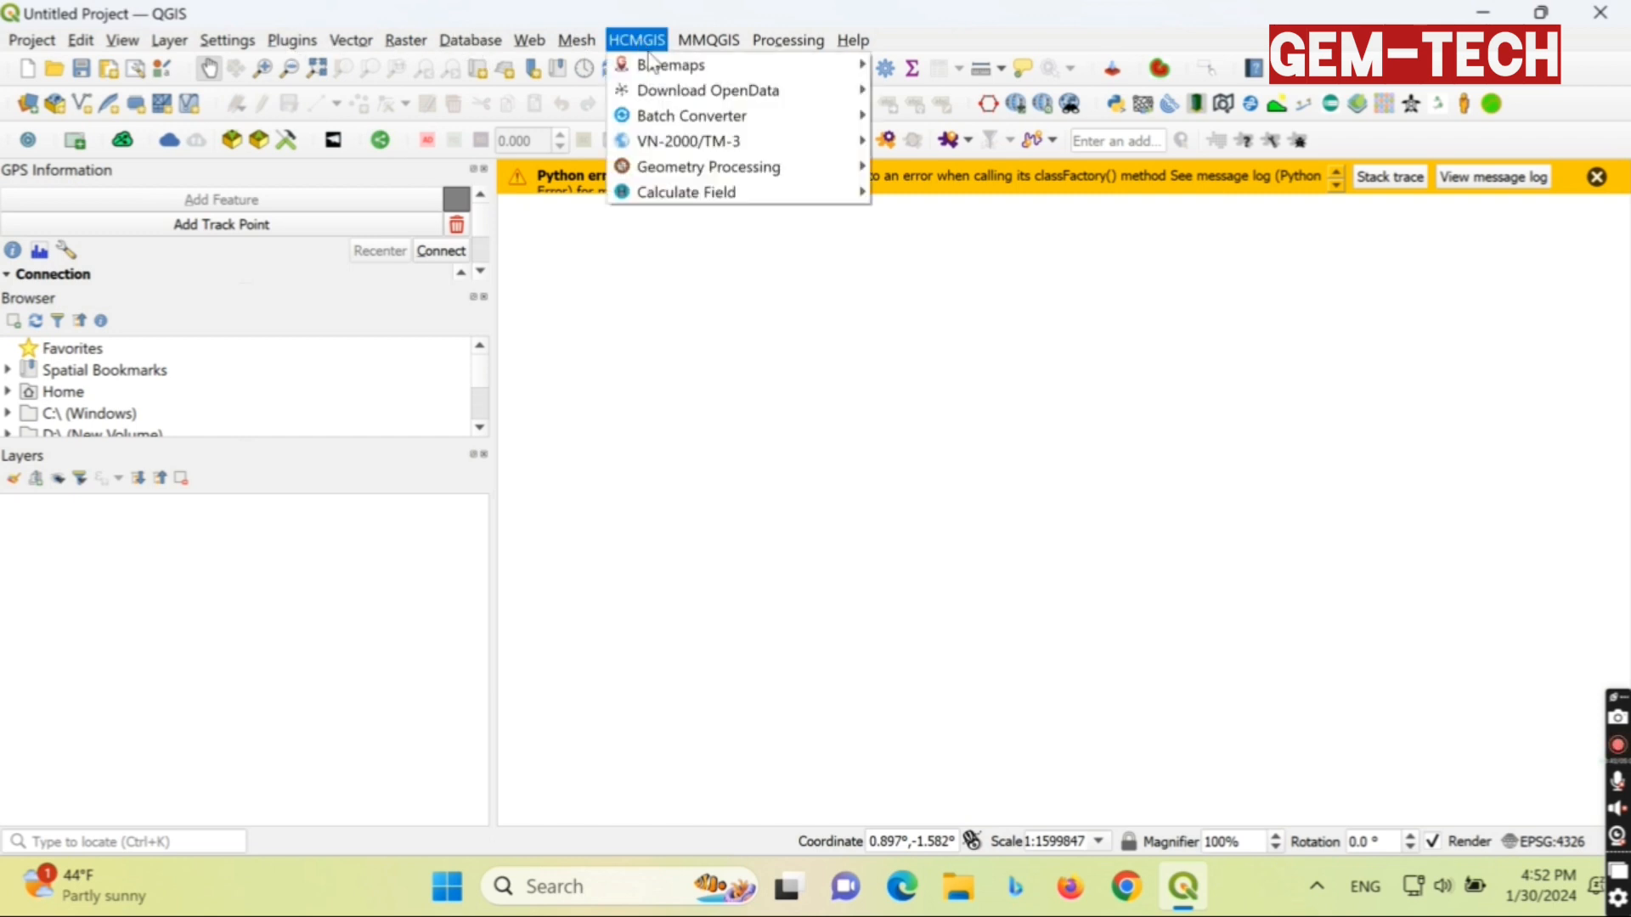
{"action": "mouse_move", "coordinate": [722, 67]}
{"action": "left_click", "coordinate": [976, 91]}
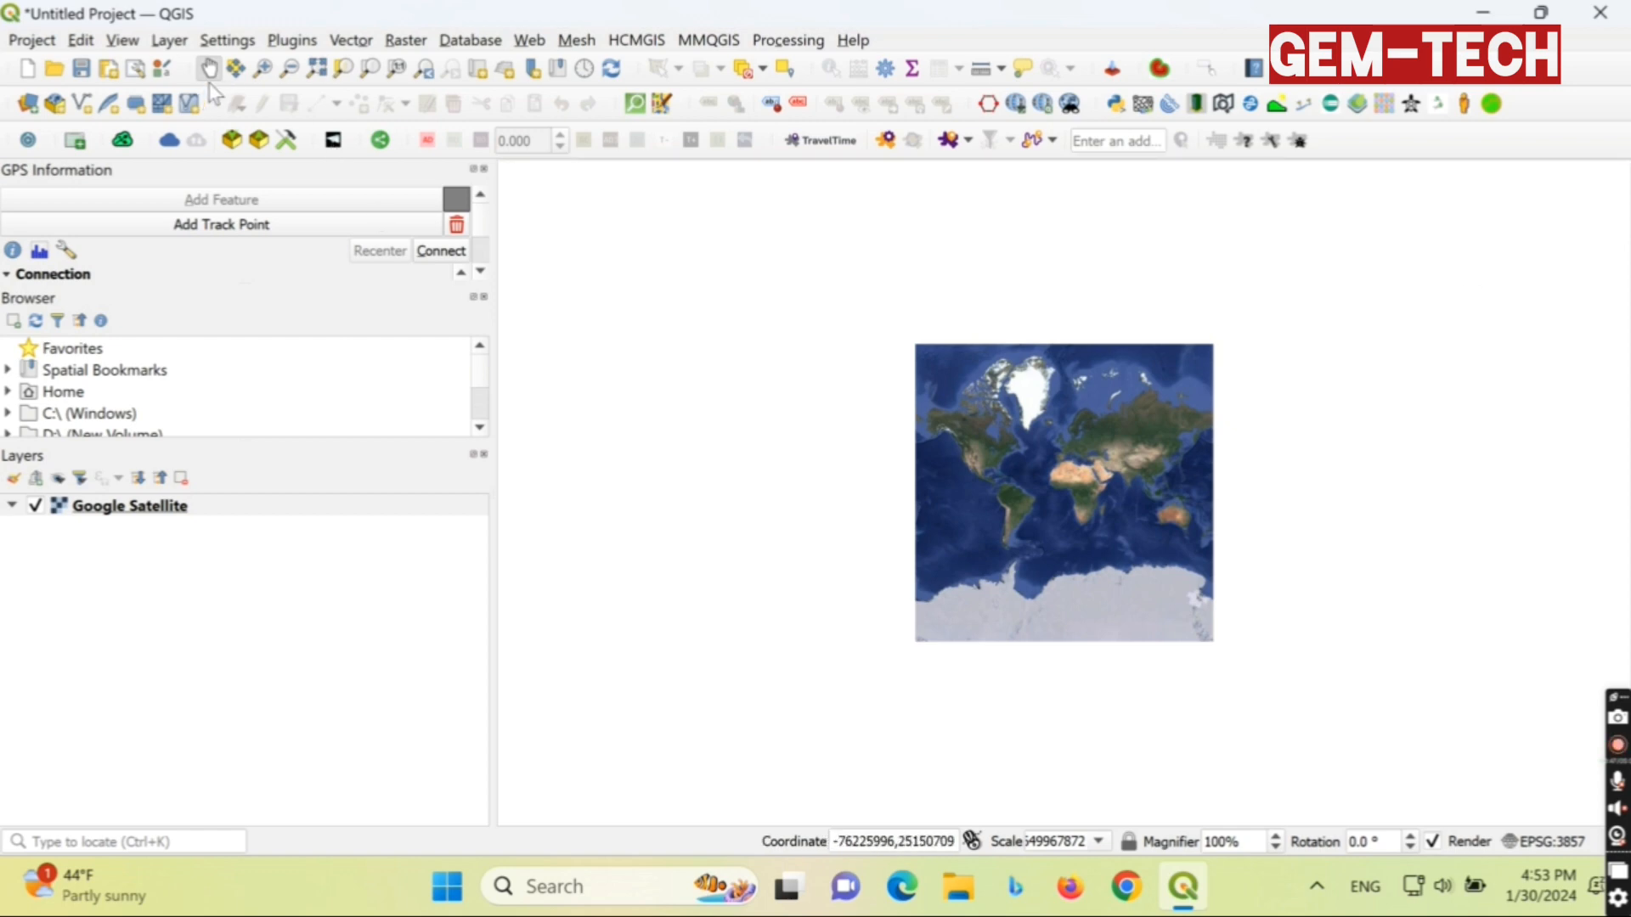
Create a new print layout titled "rrr" for the satellite map.
{"action": "left_click", "coordinate": [262, 68]}
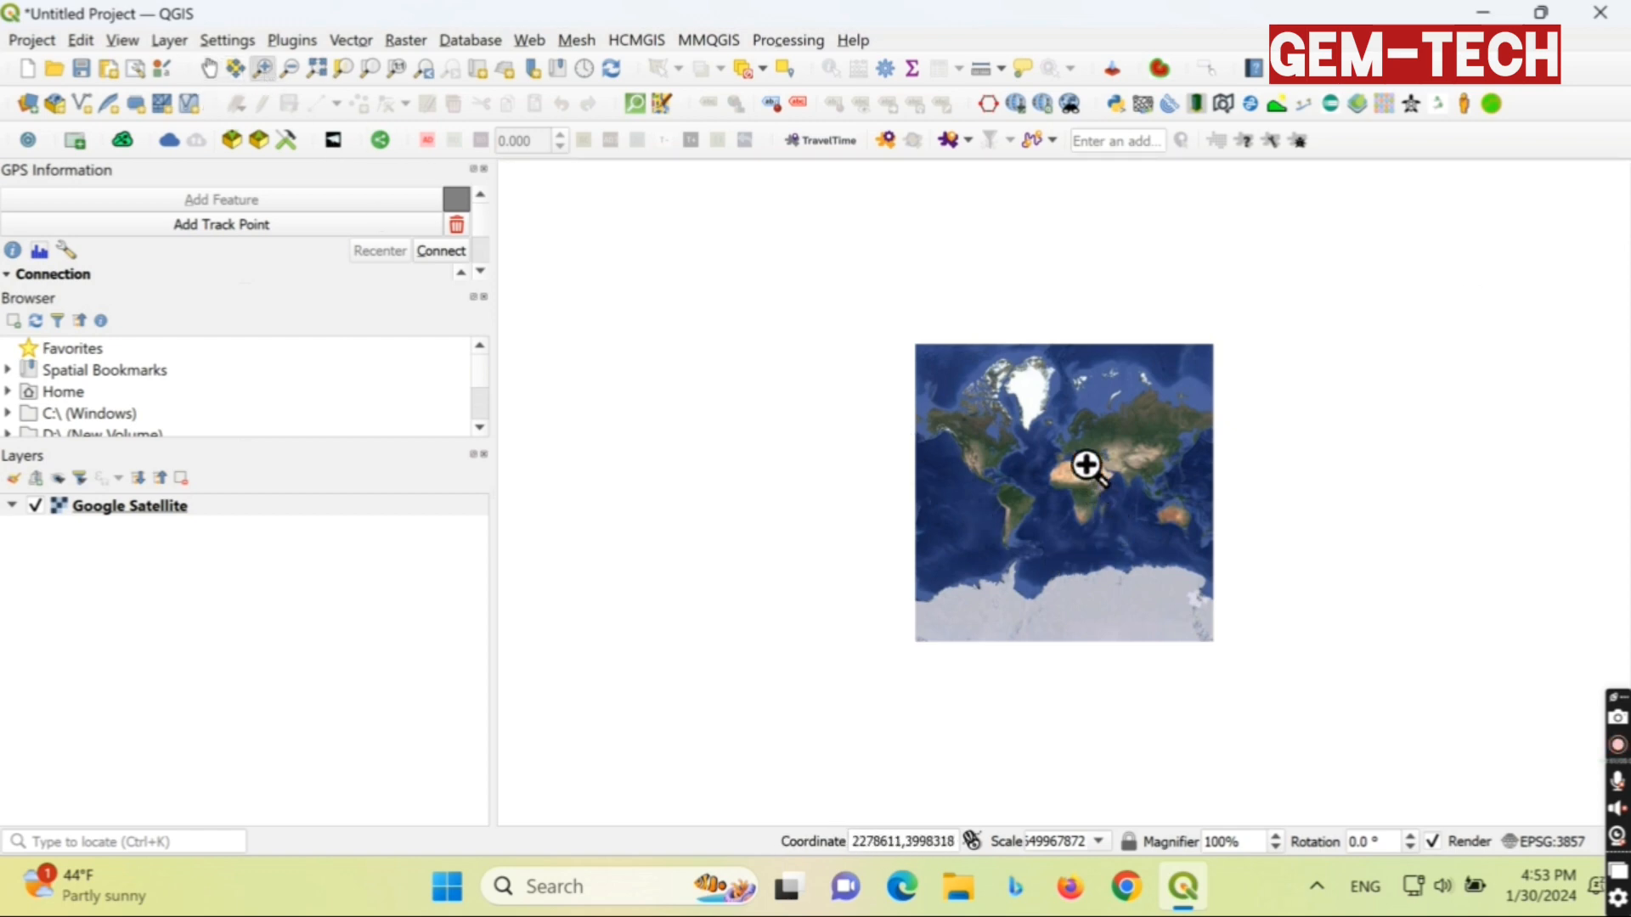
{"action": "left_click_drag", "start_coordinate": [1086, 456], "coordinate": [1104, 447]}
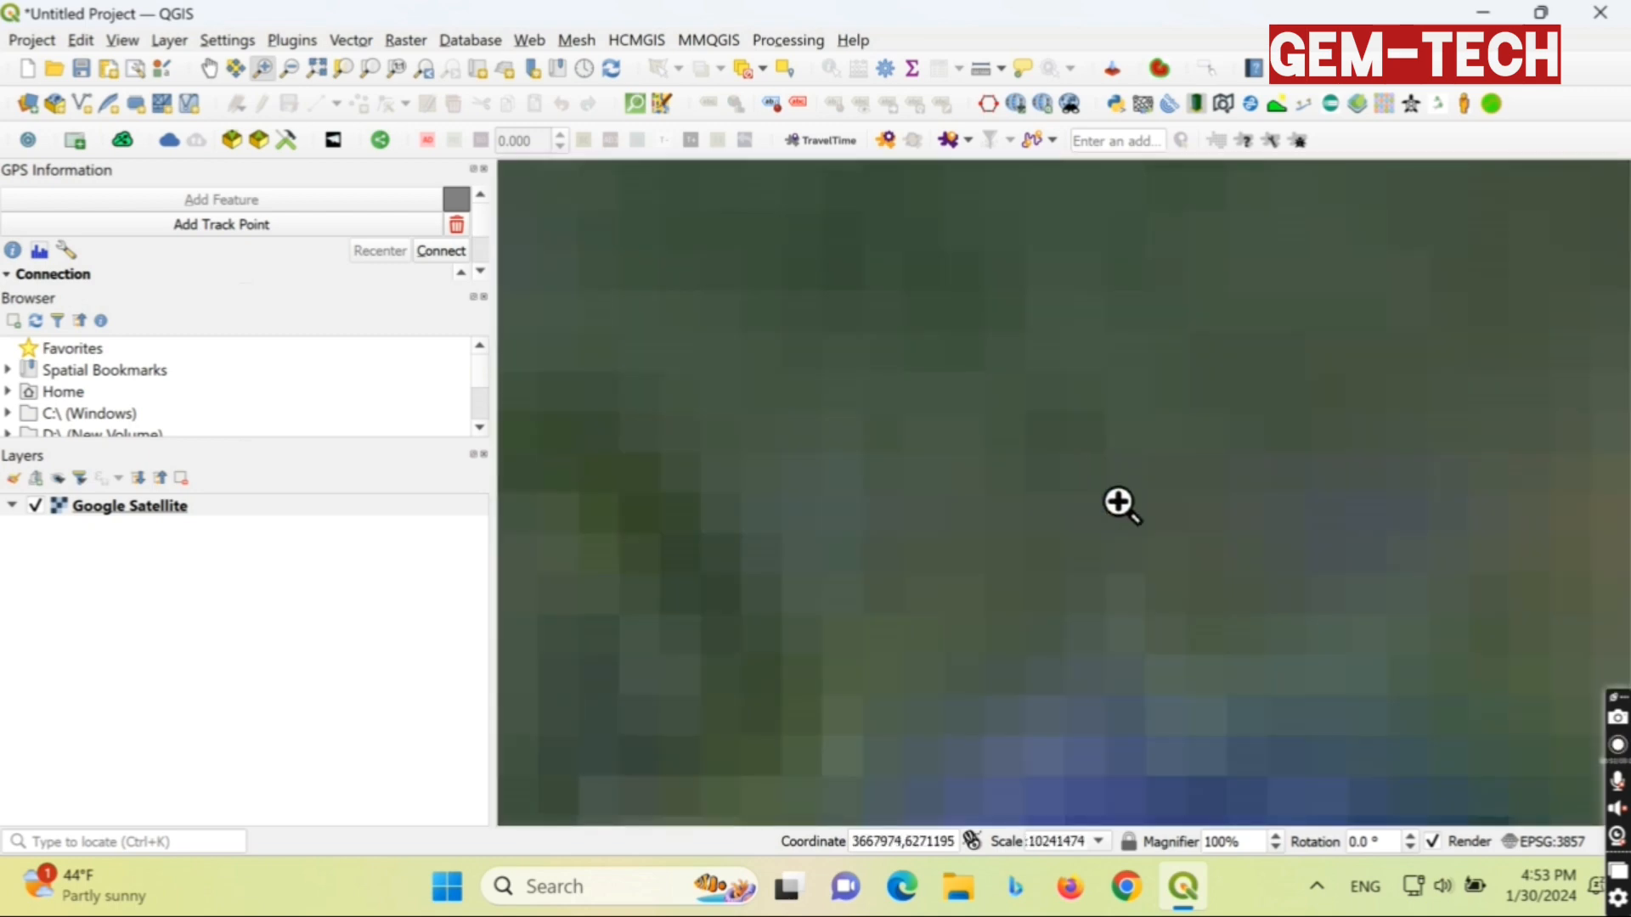
{"action": "left_click_drag", "start_coordinate": [1059, 627], "coordinate": [988, 461]}
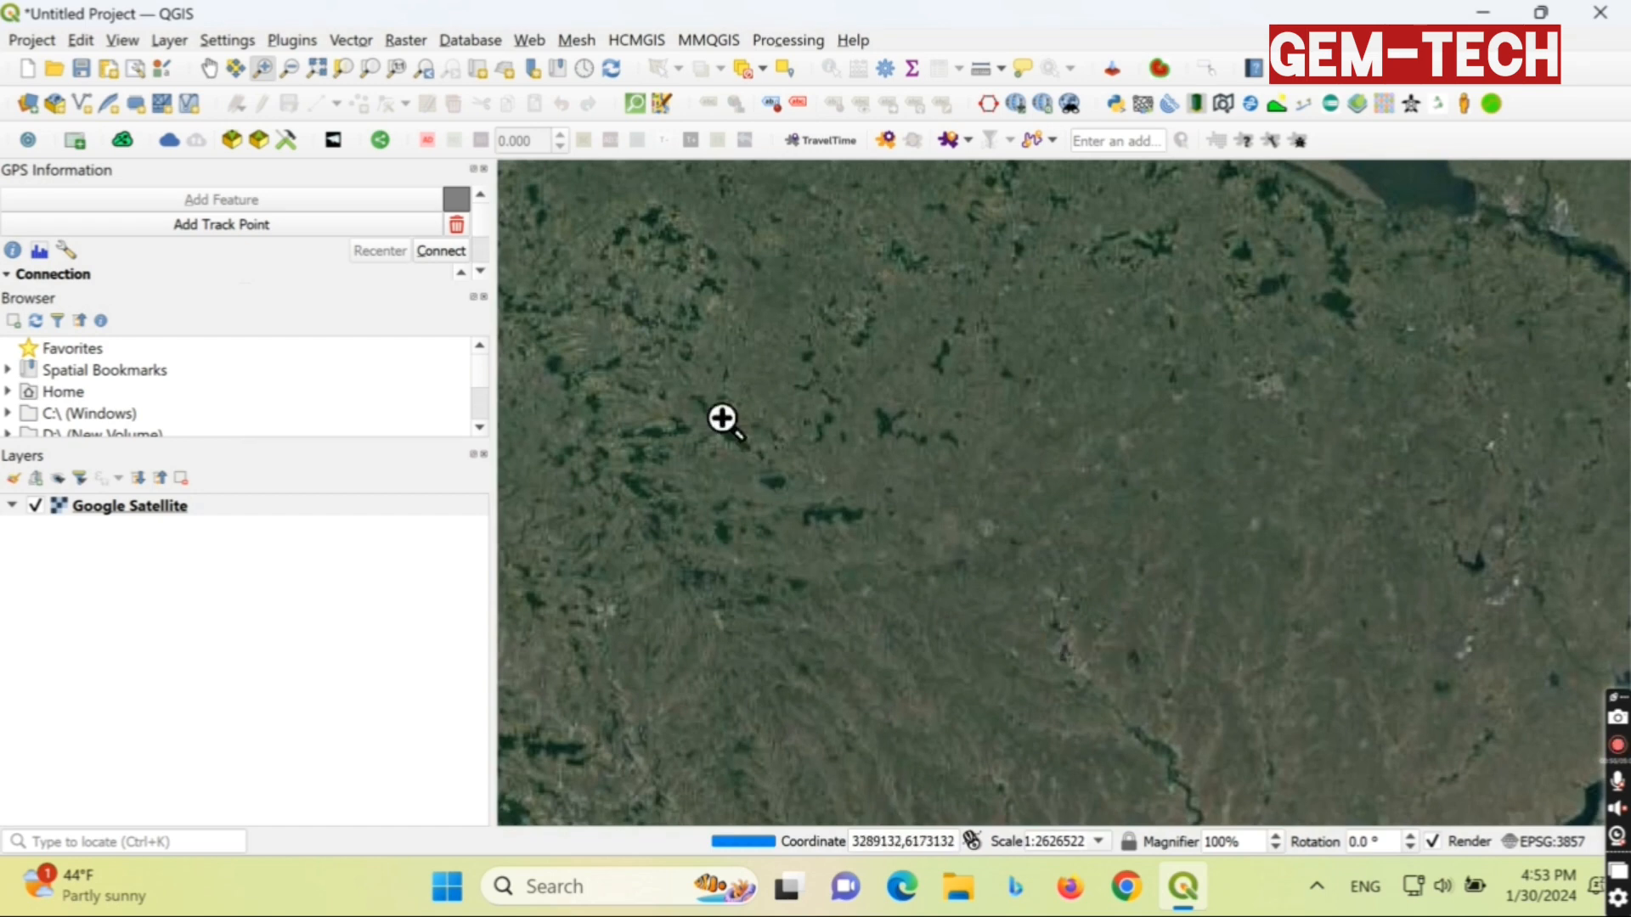
{"action": "left_click_drag", "start_coordinate": [721, 416], "coordinate": [1004, 629]}
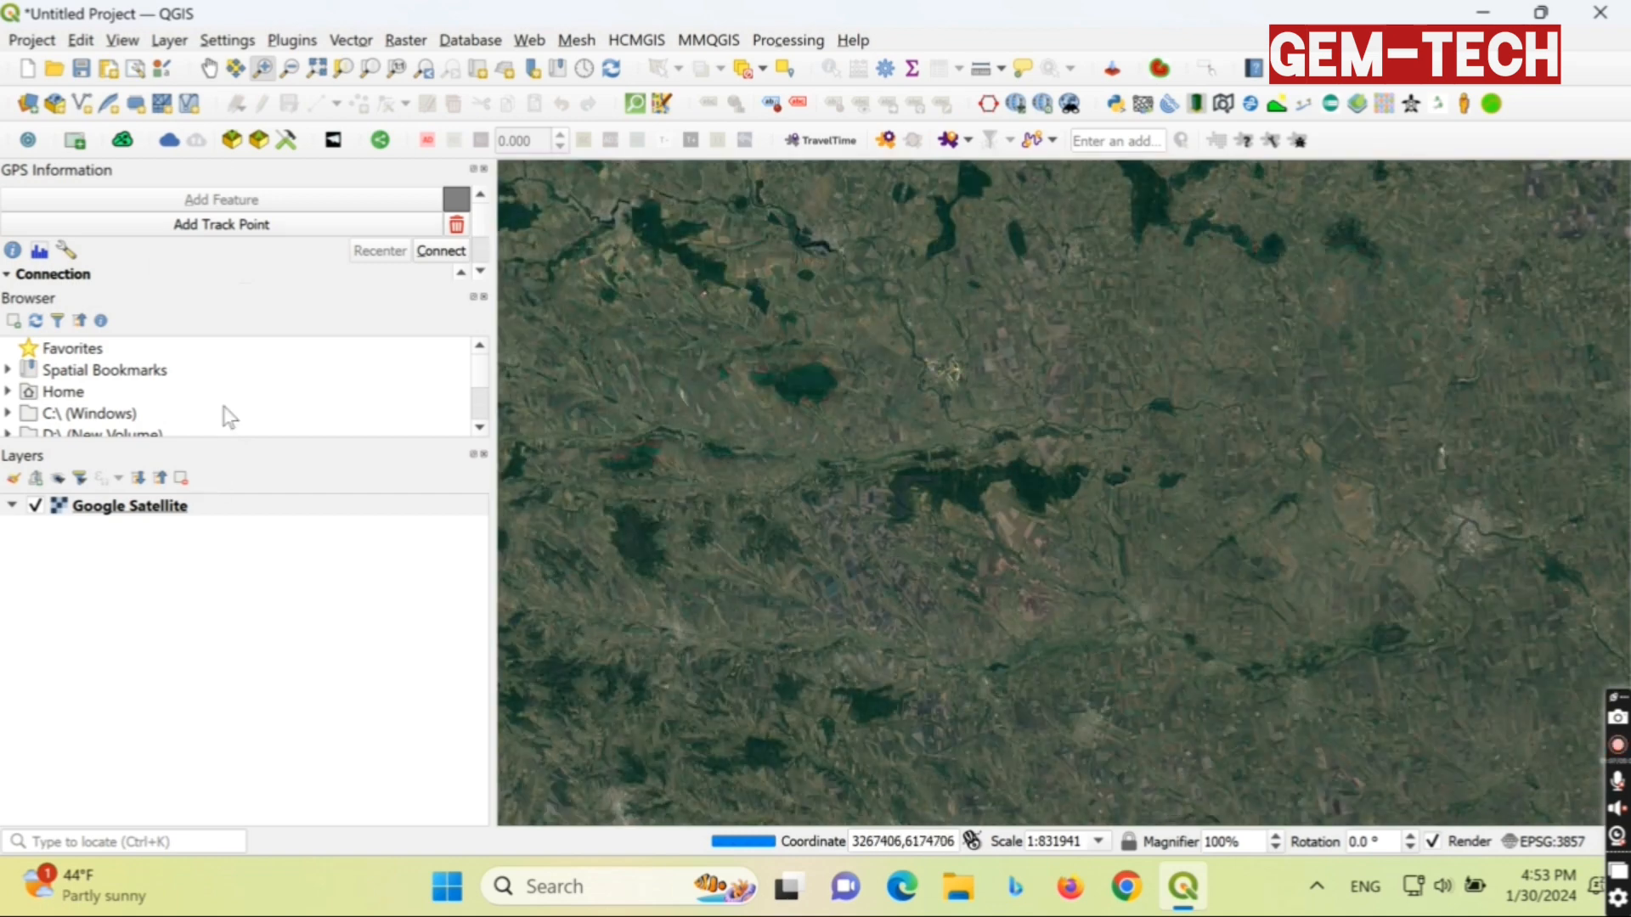
{"action": "left_click", "coordinate": [32, 41]}
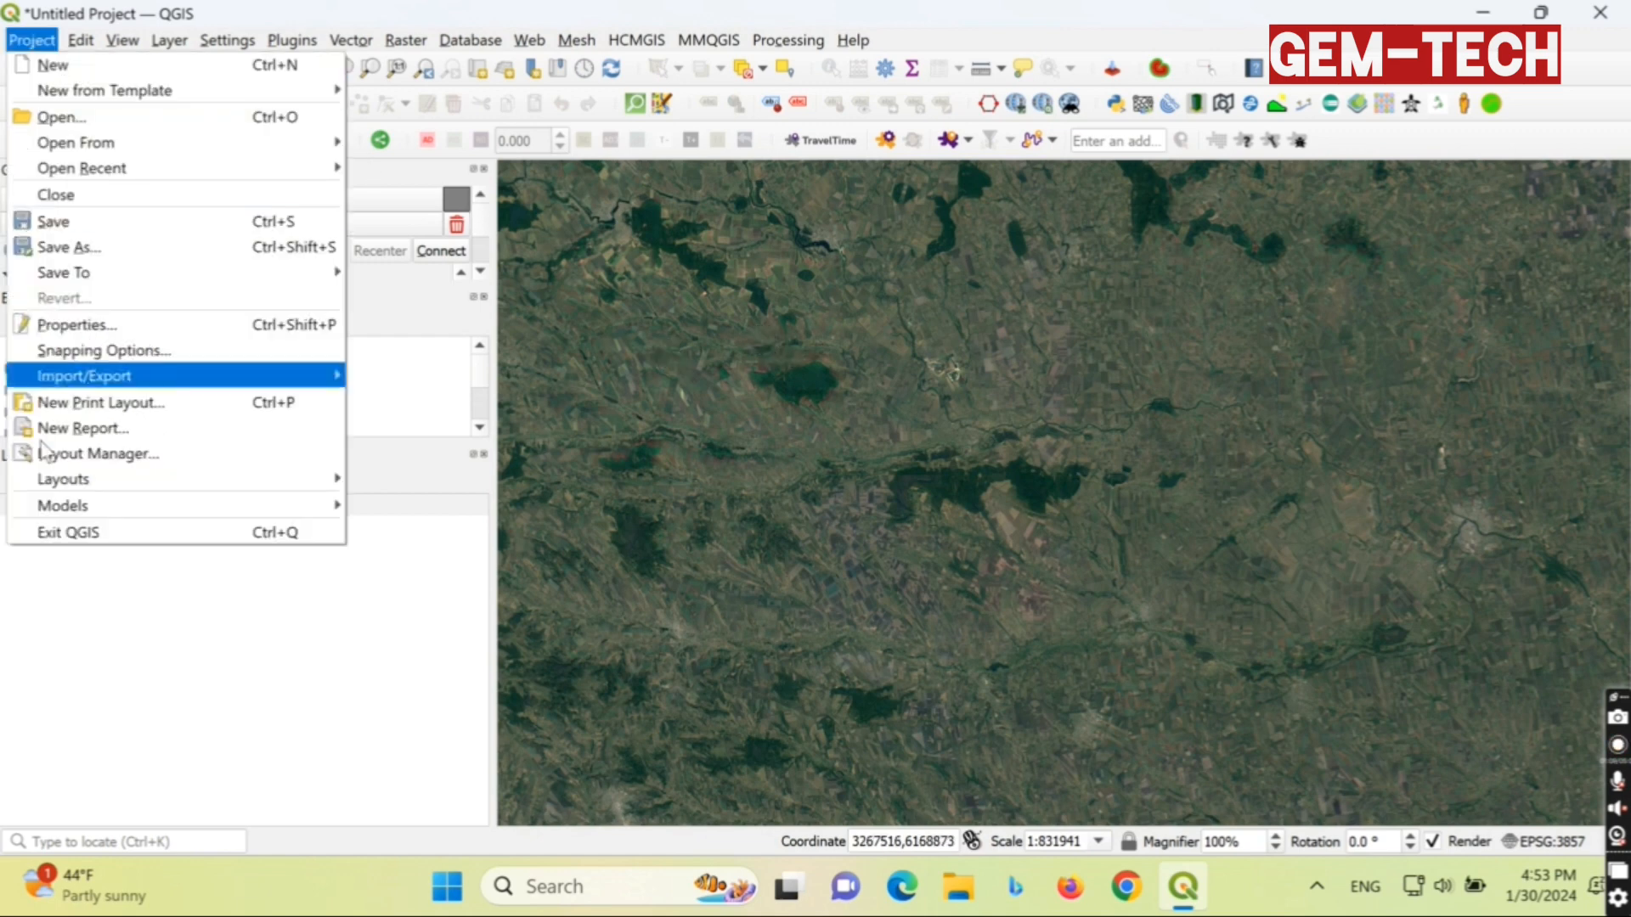
{"action": "left_click", "coordinate": [256, 405]}
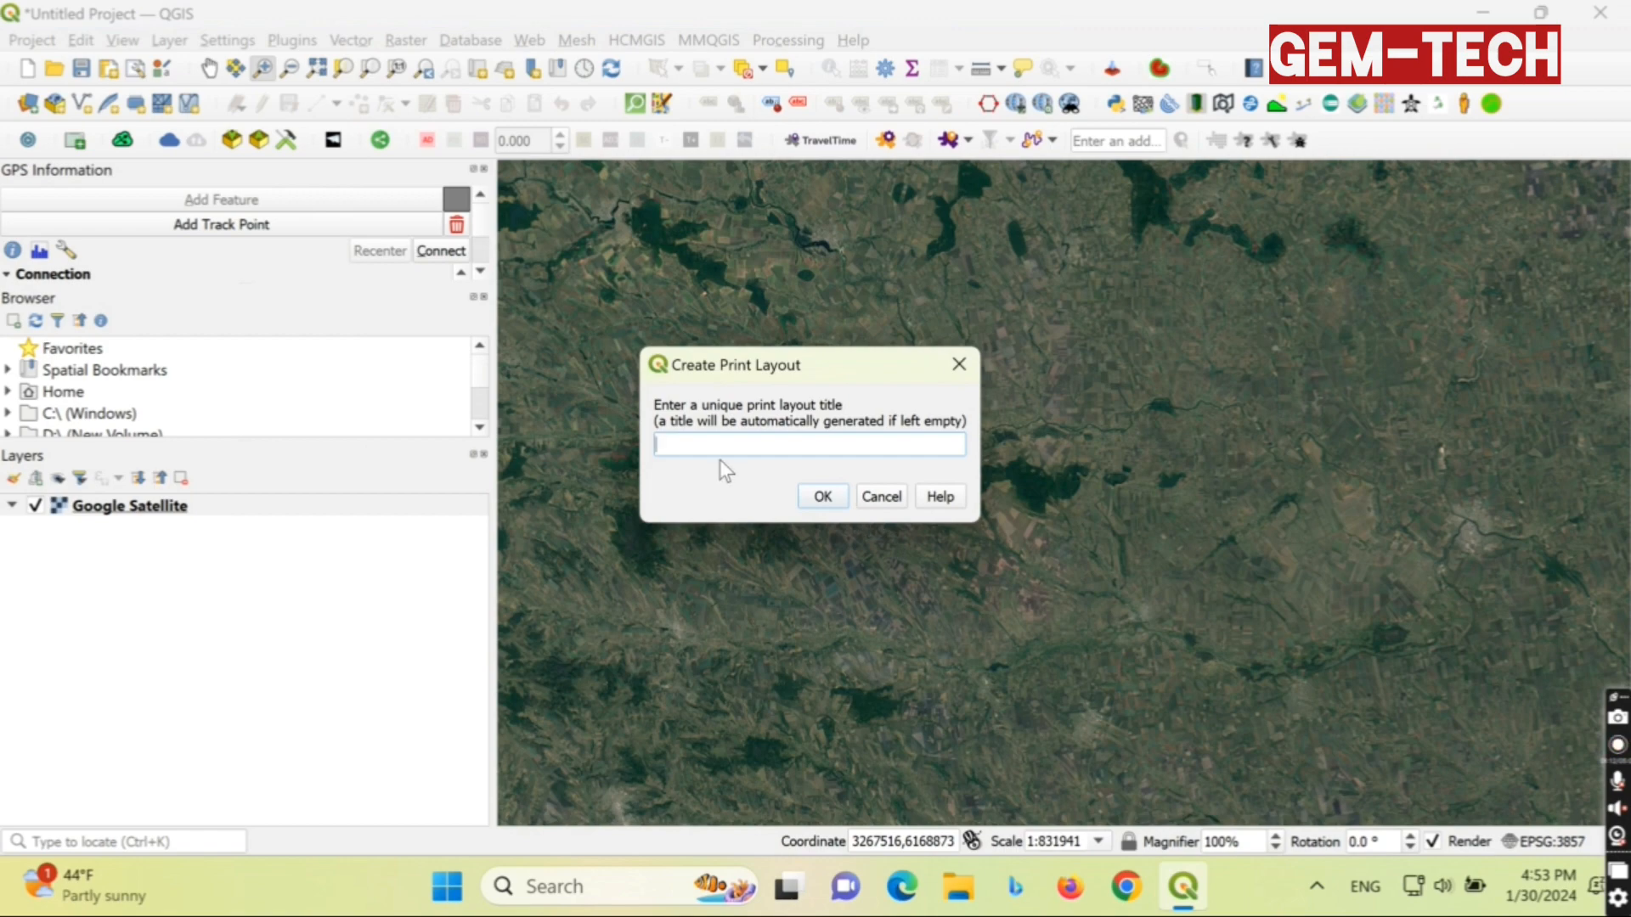
{"action": "type", "text": "rrr"}
{"action": "left_click", "coordinate": [821, 496]}
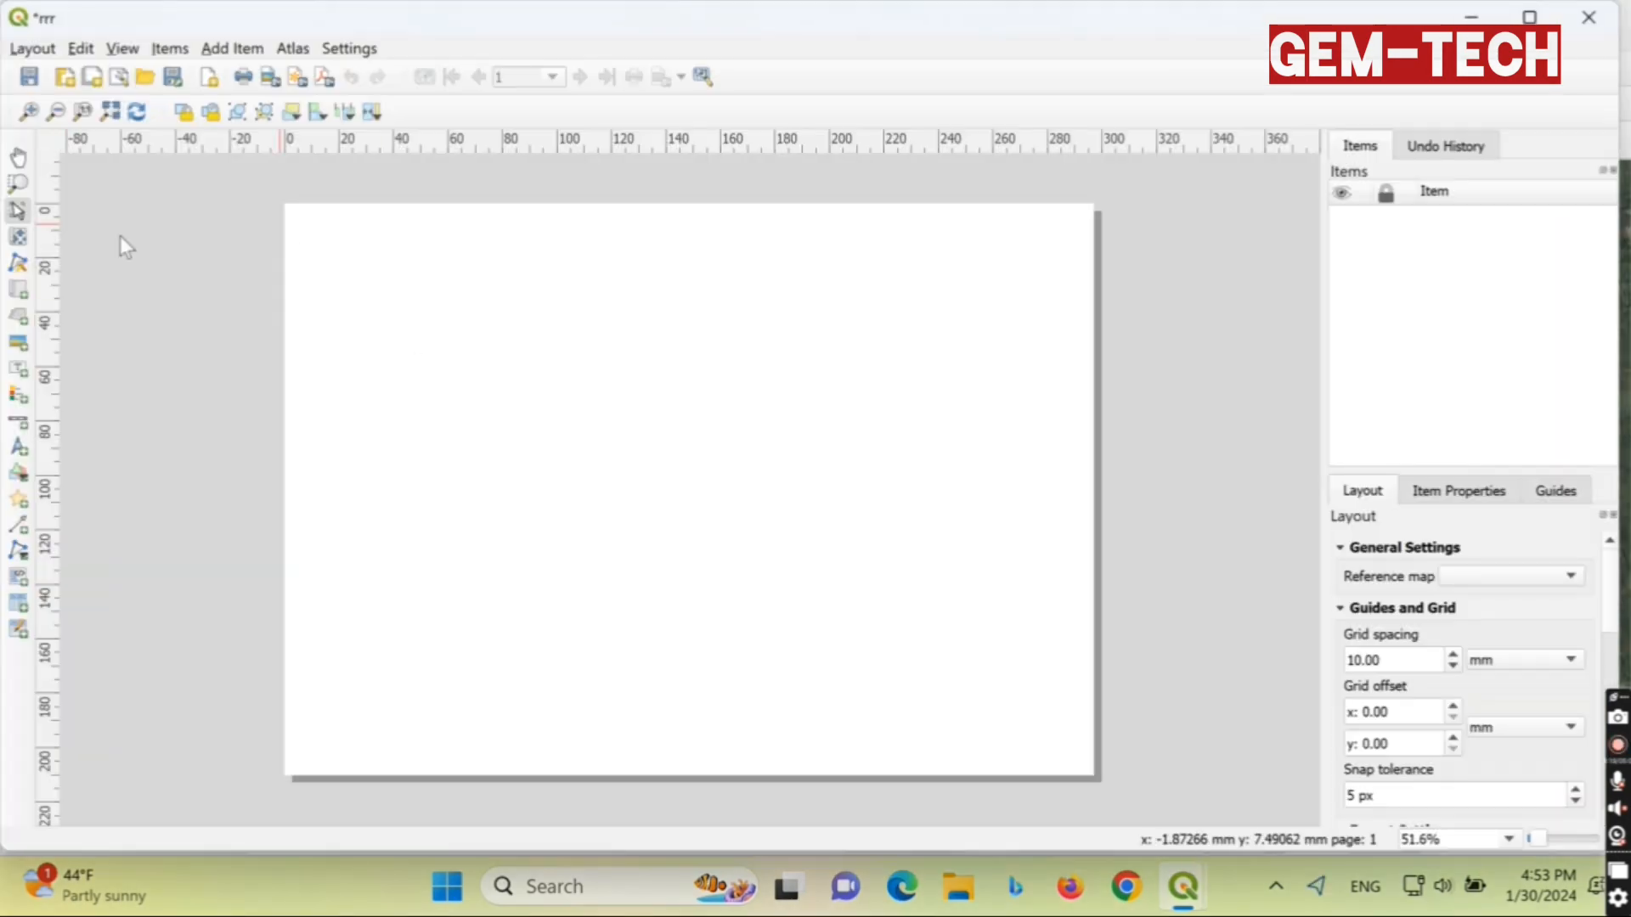
{"action": "left_click", "coordinate": [18, 315]}
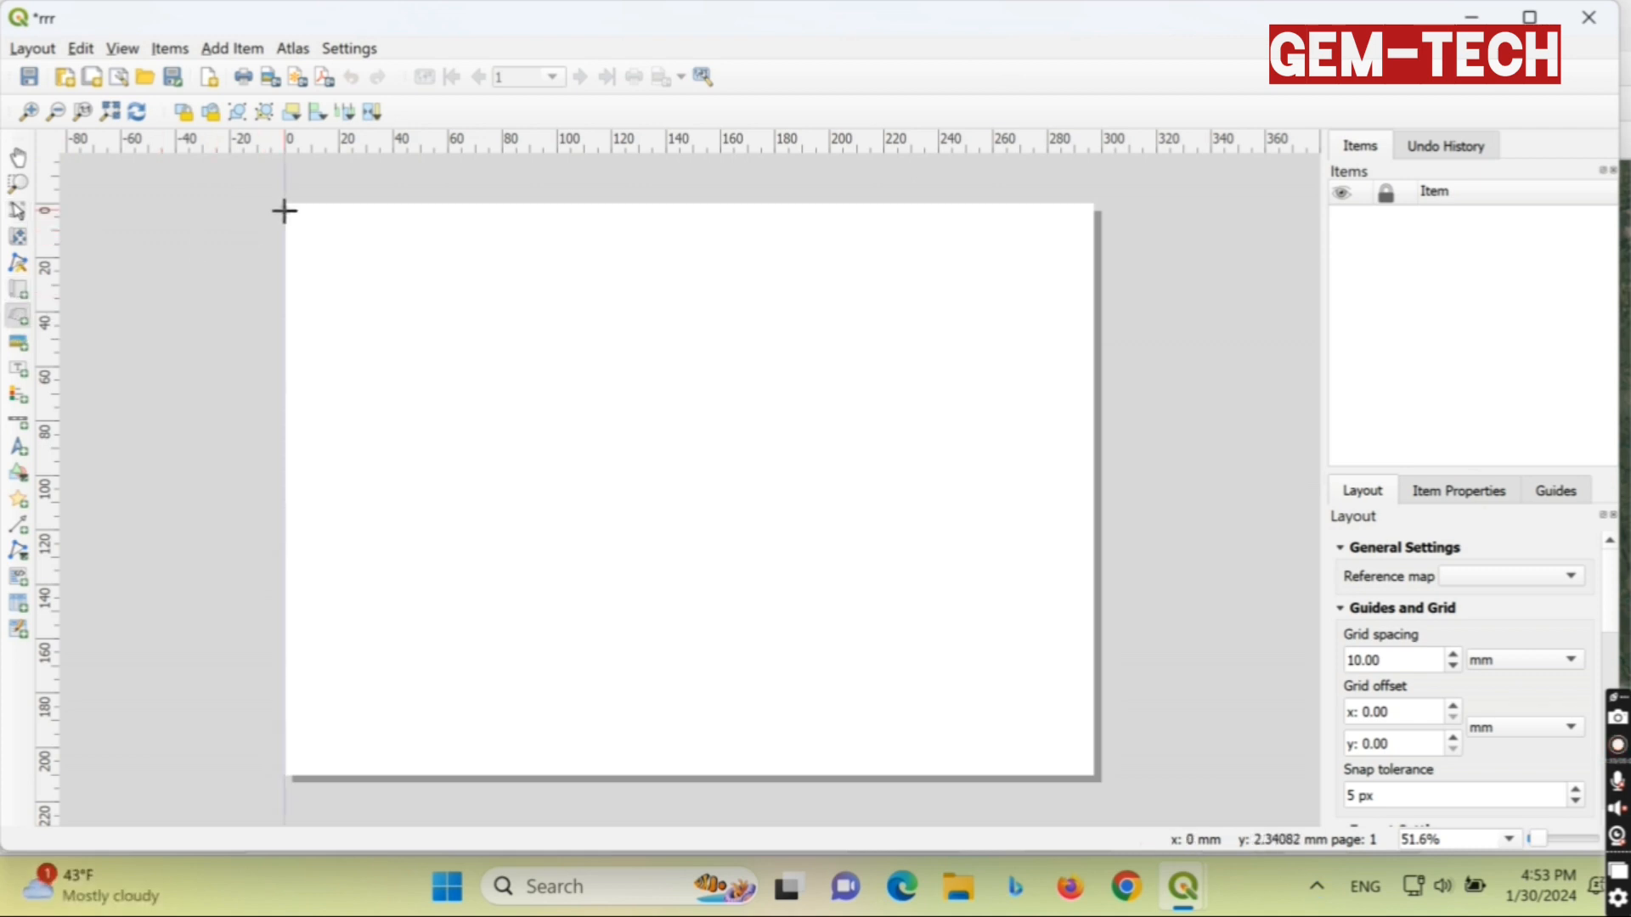
{"action": "left_click_drag", "start_coordinate": [285, 211], "coordinate": [1094, 776]}
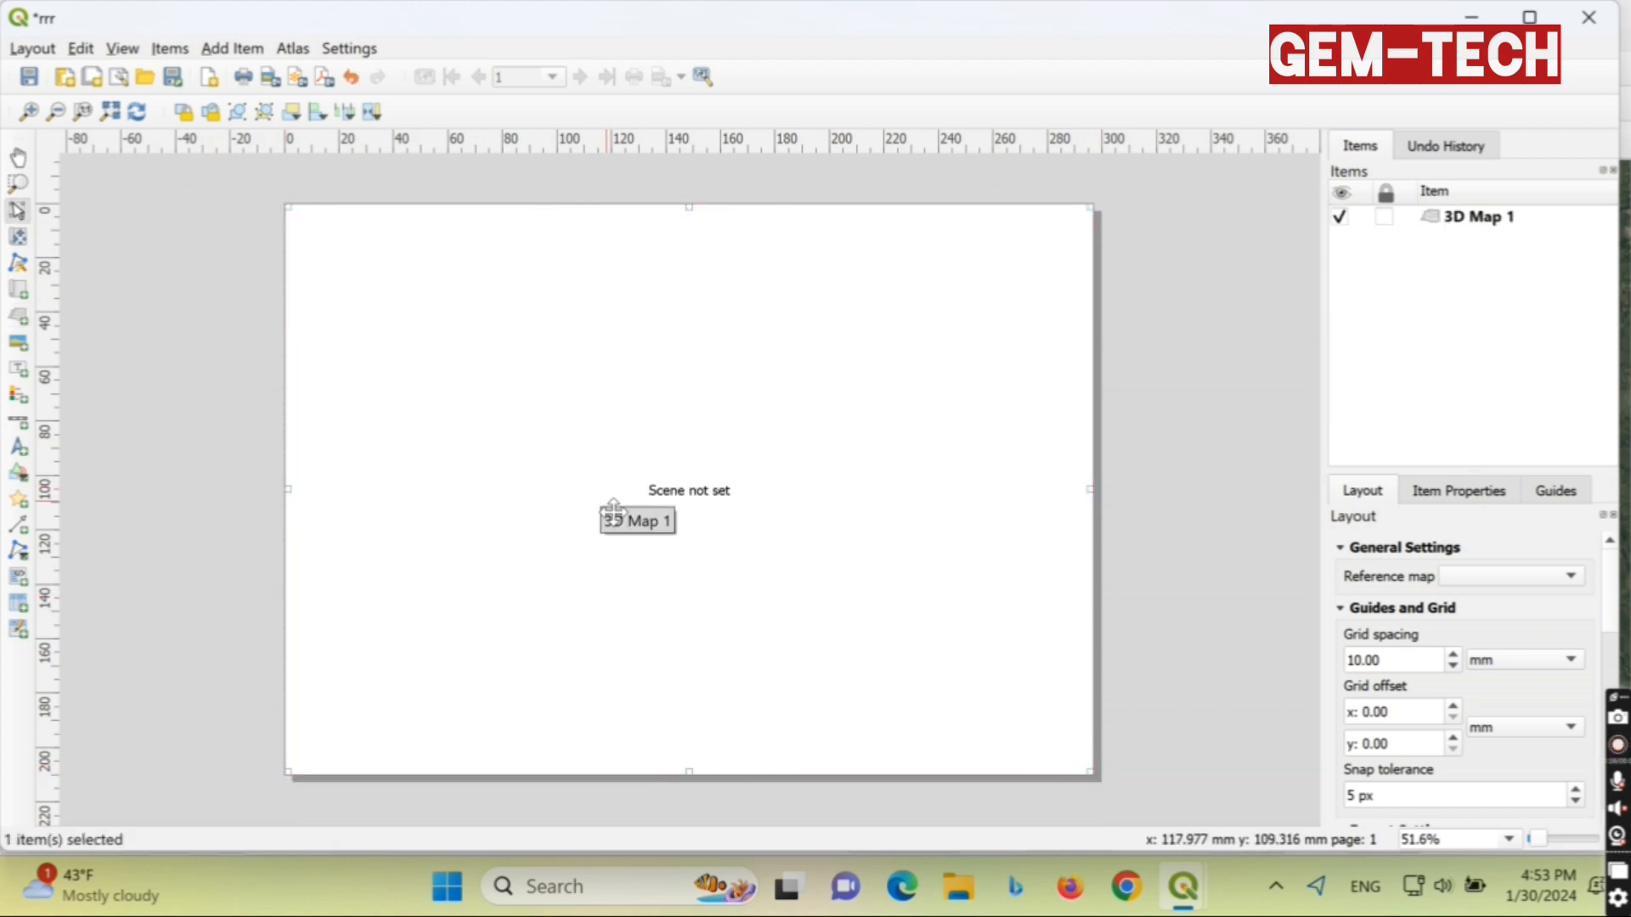
{"action": "key", "text": "Delete"}
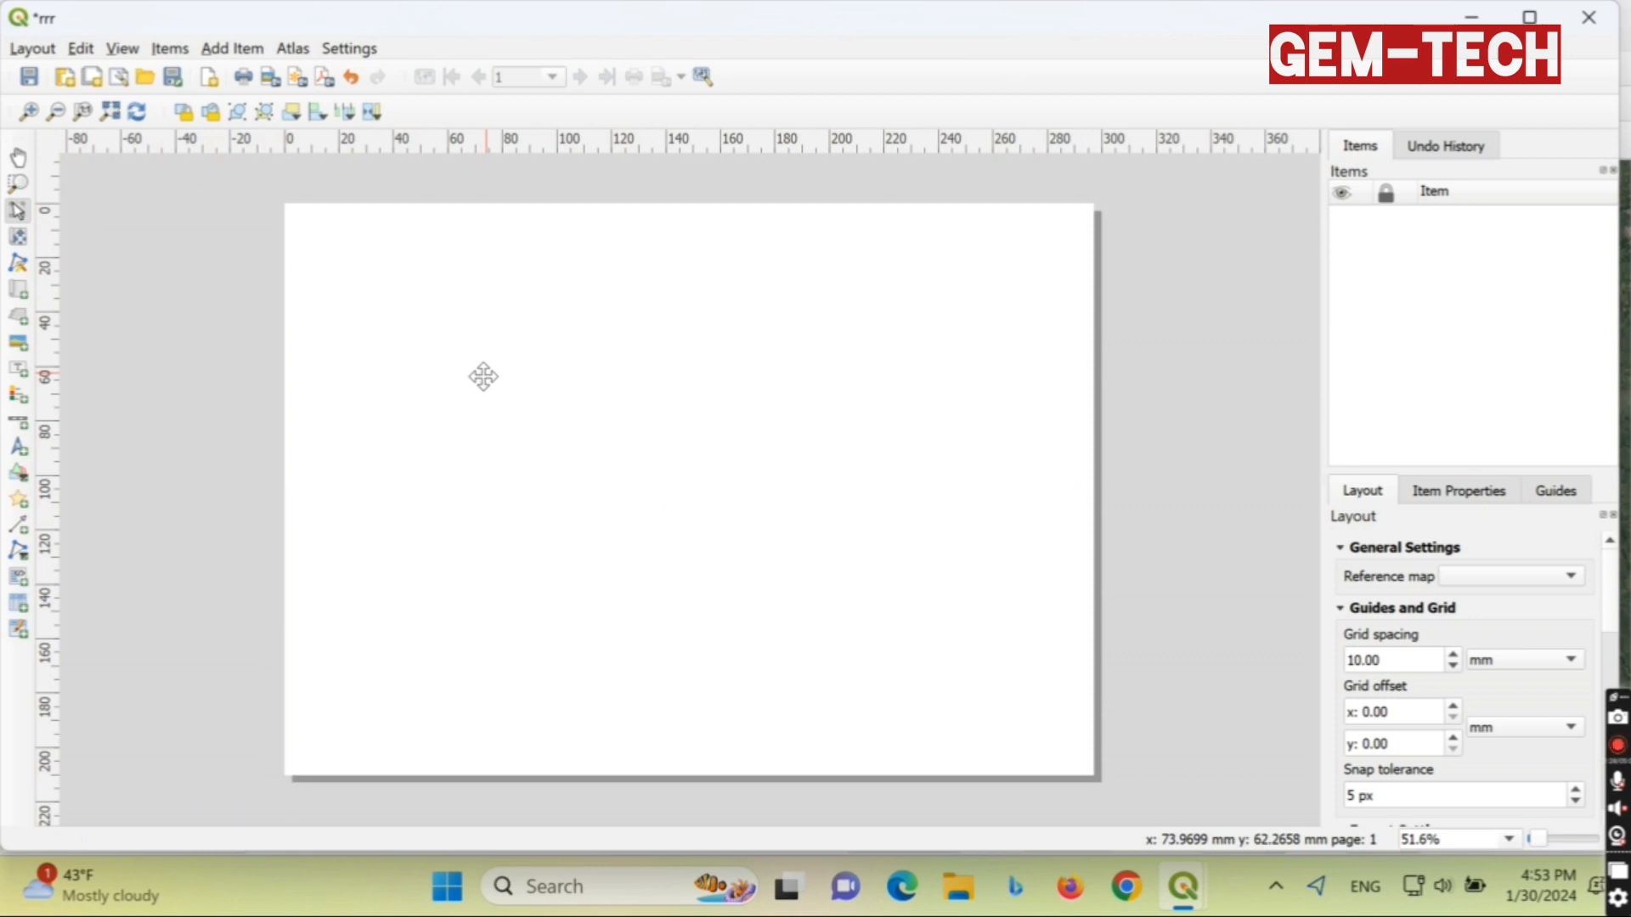
Add a 2D map covering the whole page and export the layout to the Desktop as a 300 dpi TIFF image named "test".
{"action": "left_click", "coordinate": [18, 289]}
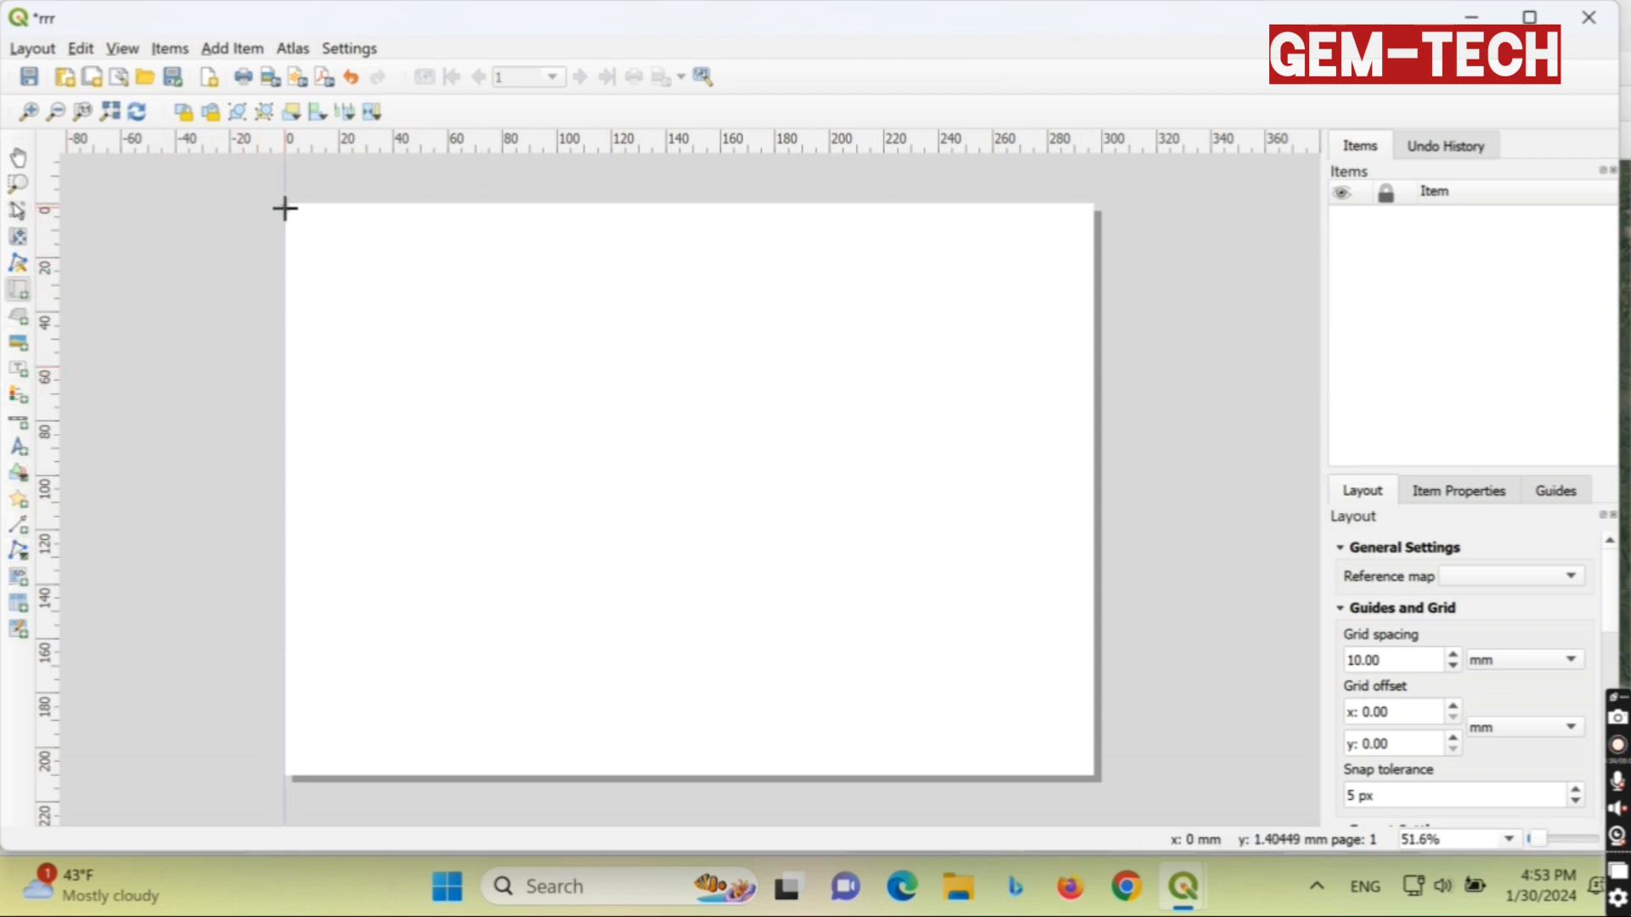
{"action": "left_click_drag", "start_coordinate": [284, 208], "coordinate": [1090, 777]}
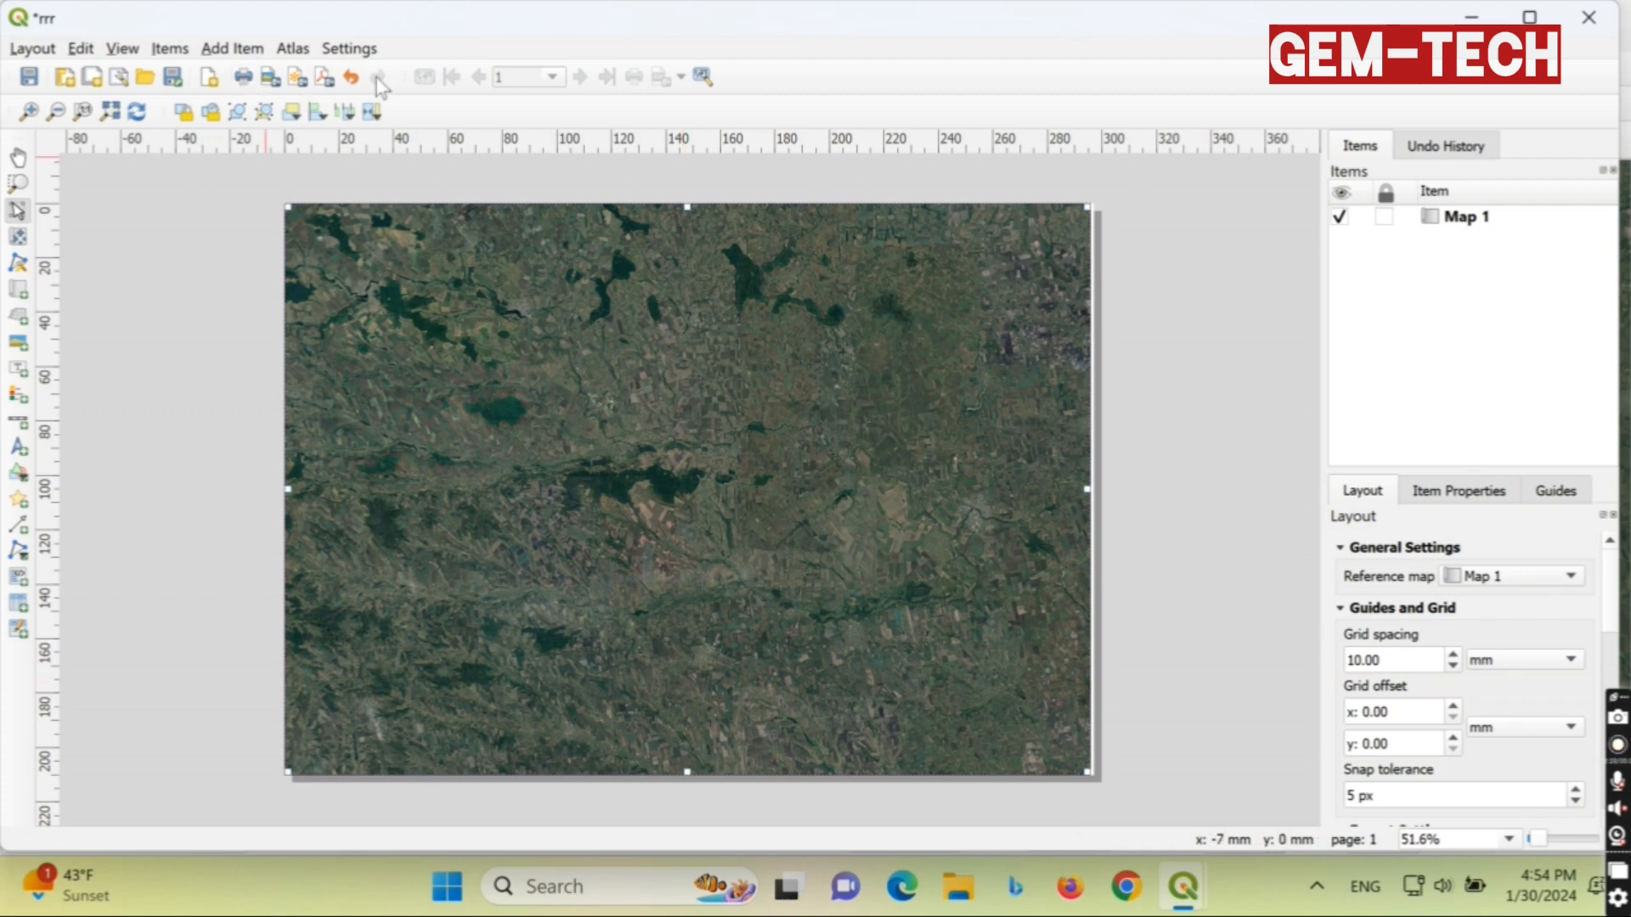
{"action": "left_click", "coordinate": [270, 79]}
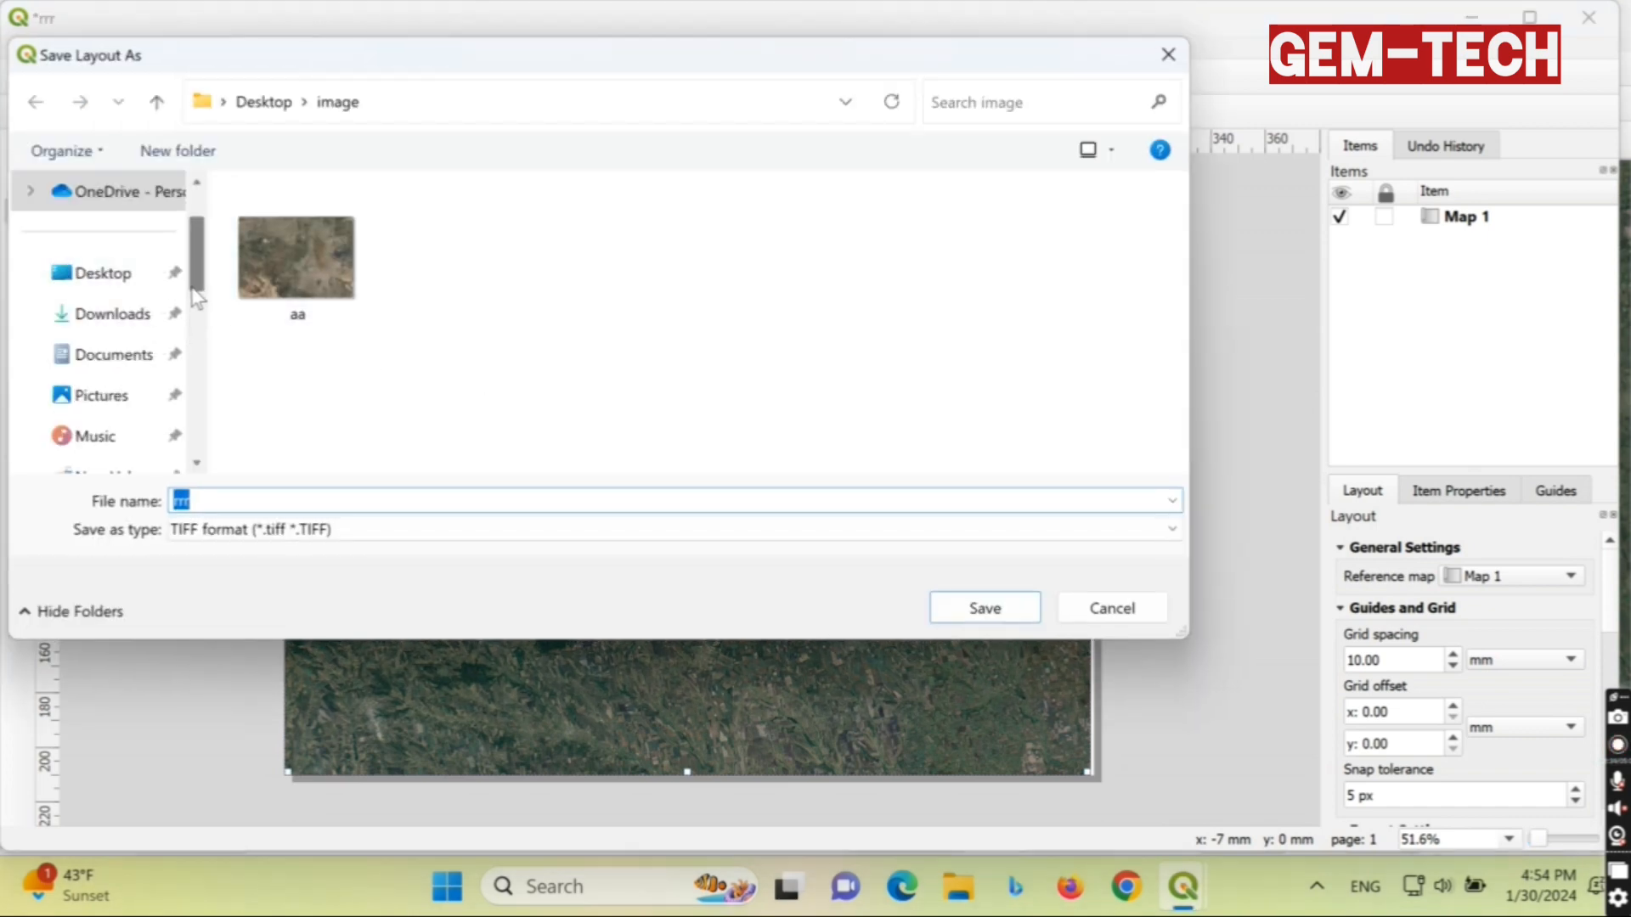
{"action": "left_click", "coordinate": [263, 102]}
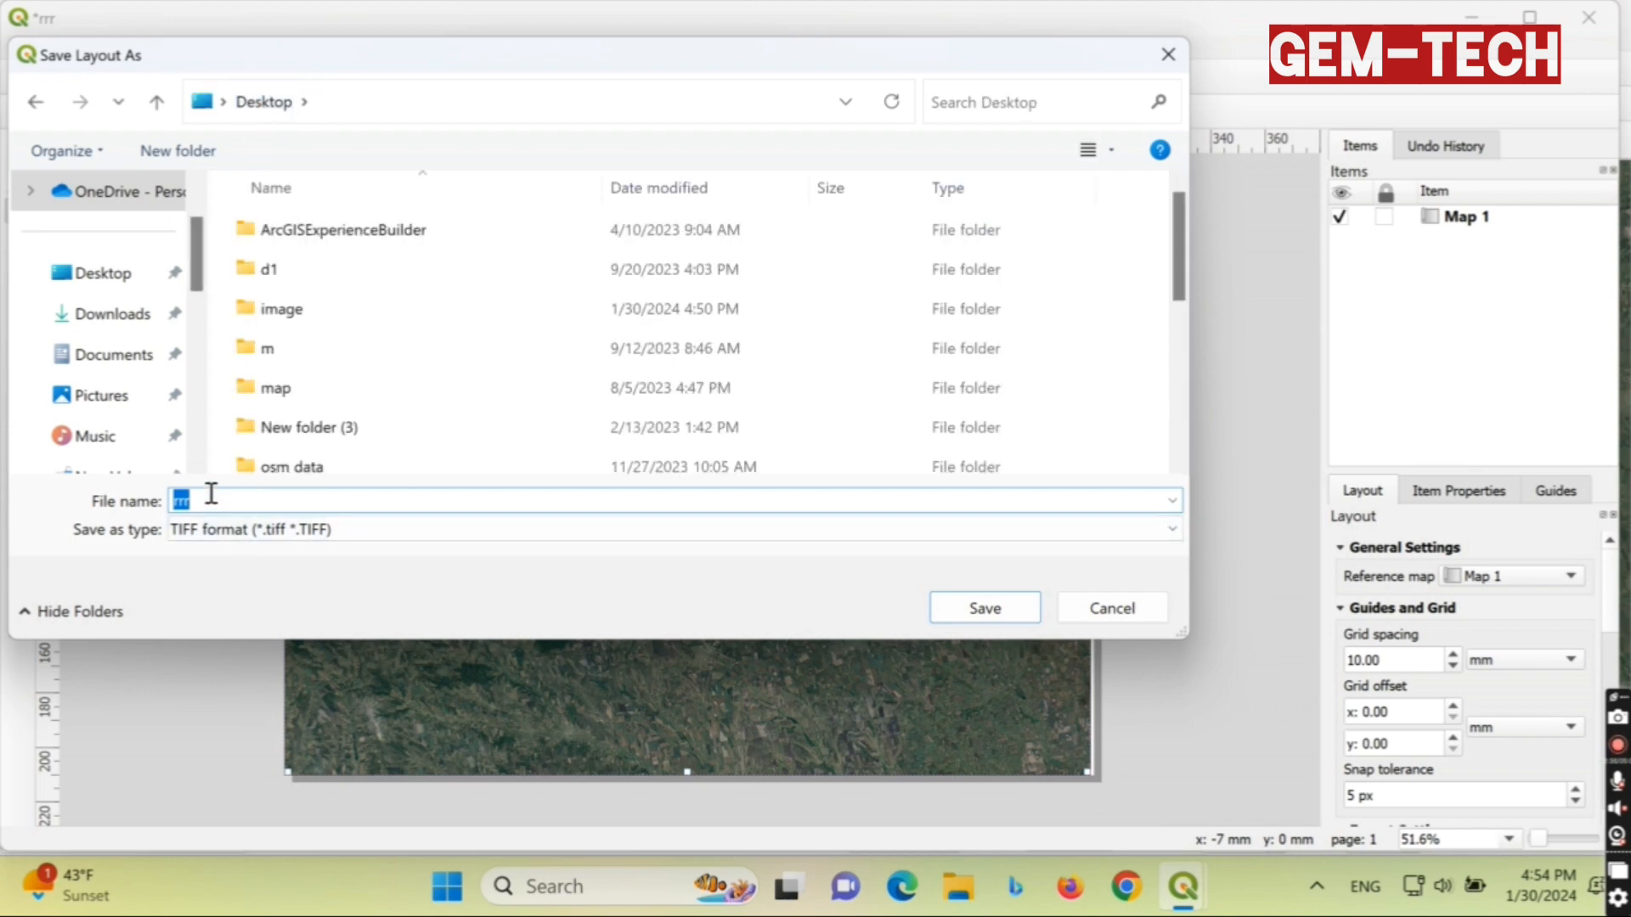
{"action": "type", "text": "test"}
{"action": "left_click", "coordinate": [998, 605]}
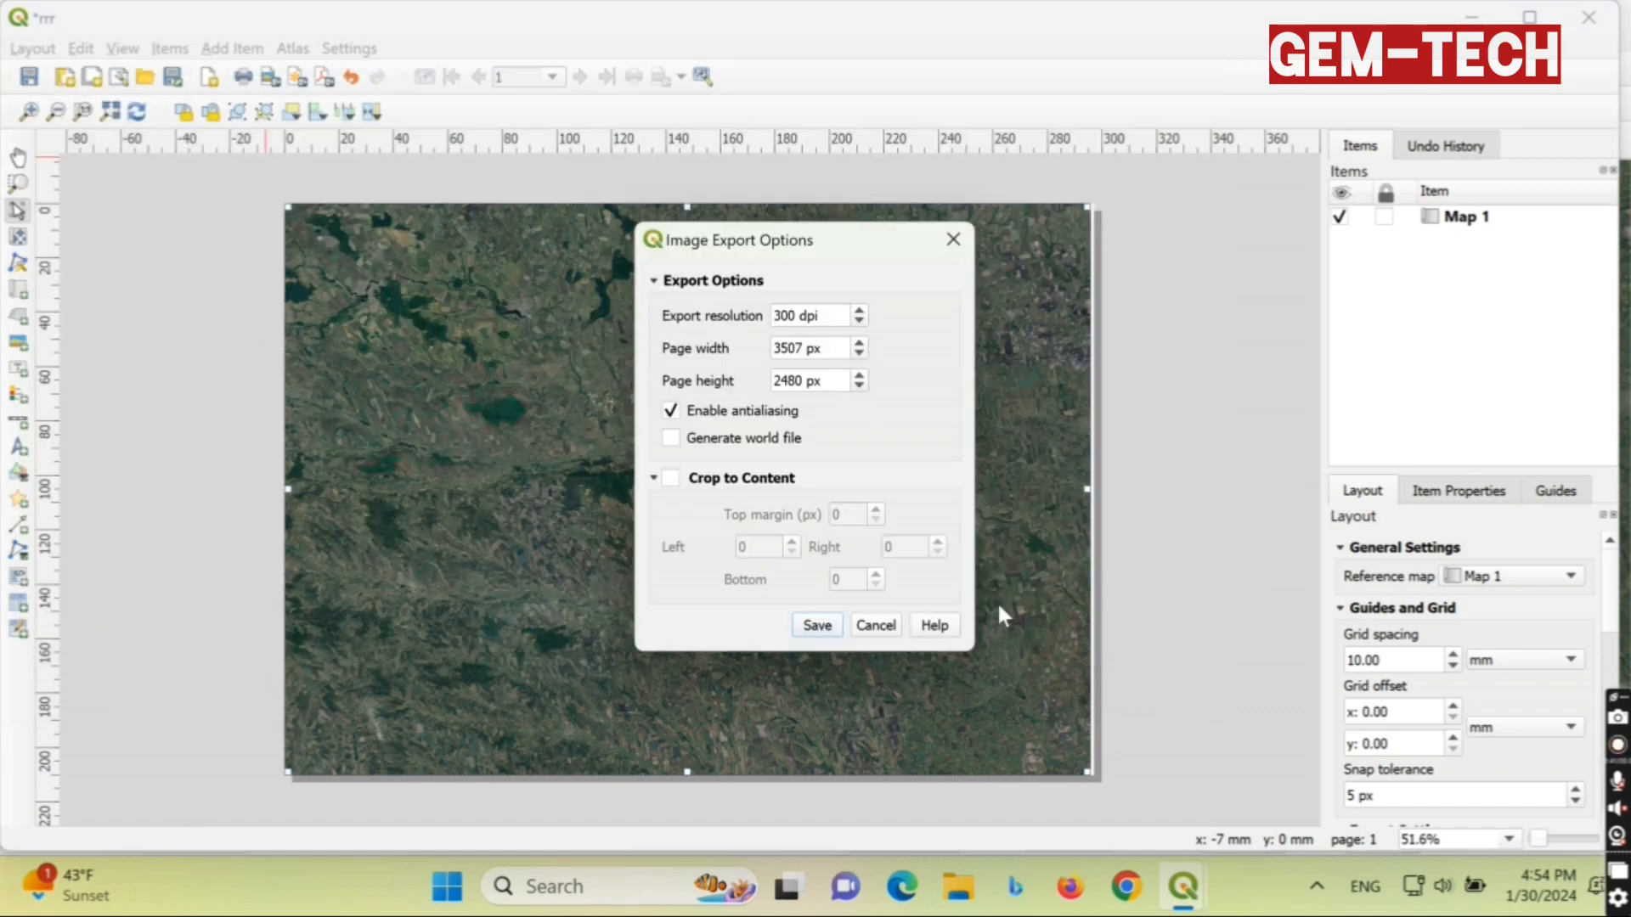
{"action": "left_click", "coordinate": [808, 626]}
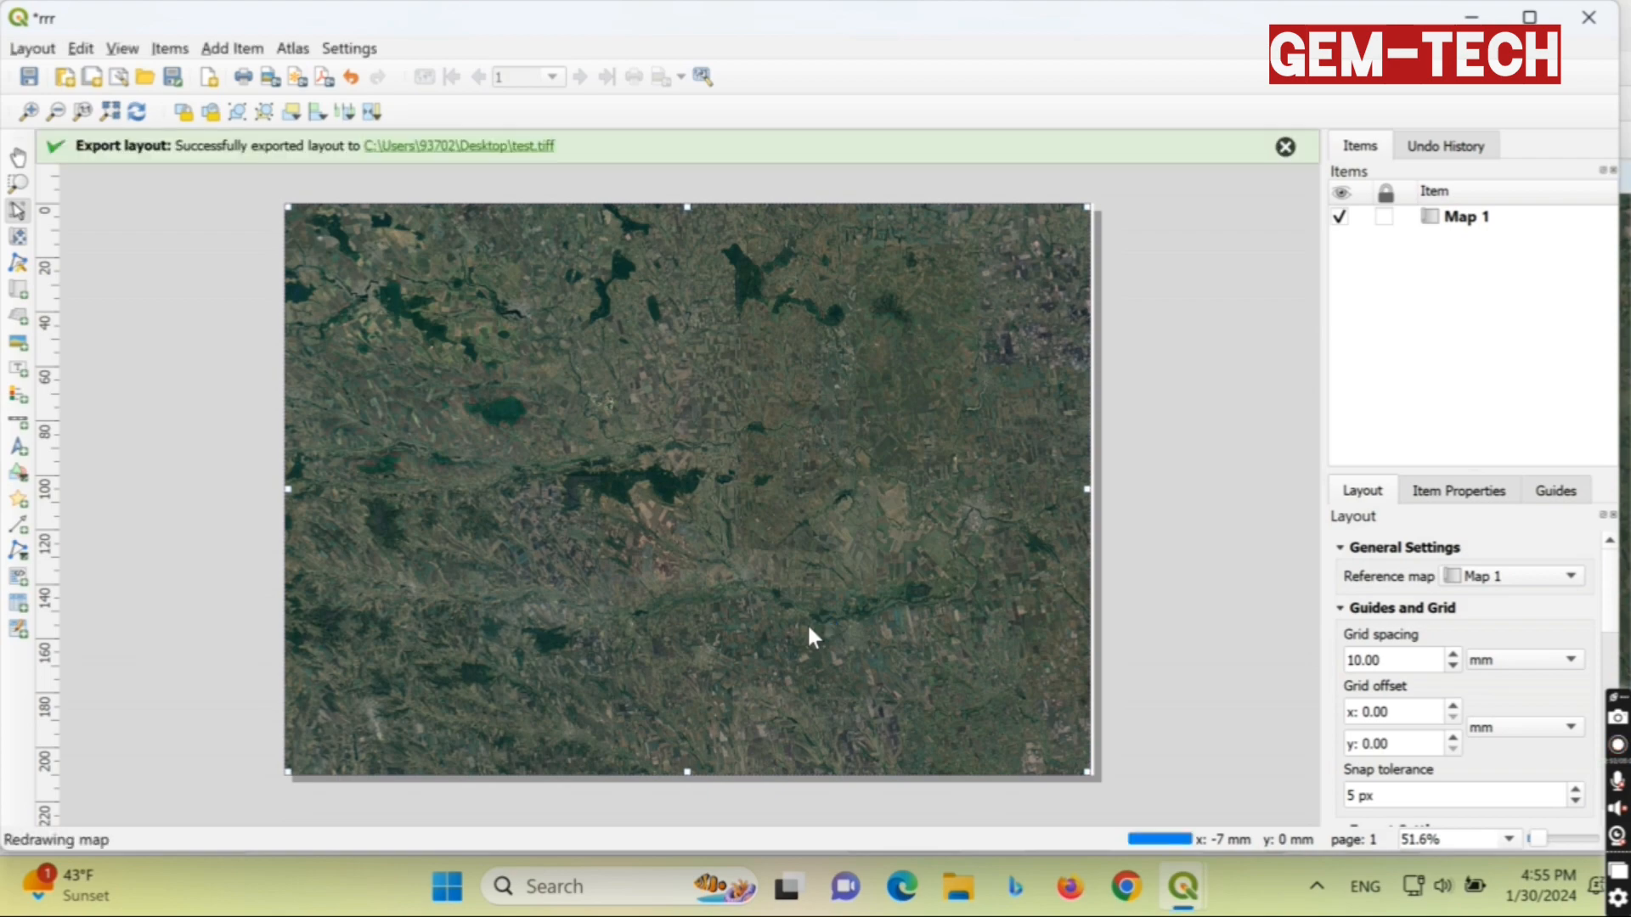
{"action": "left_click", "coordinate": [1580, 21]}
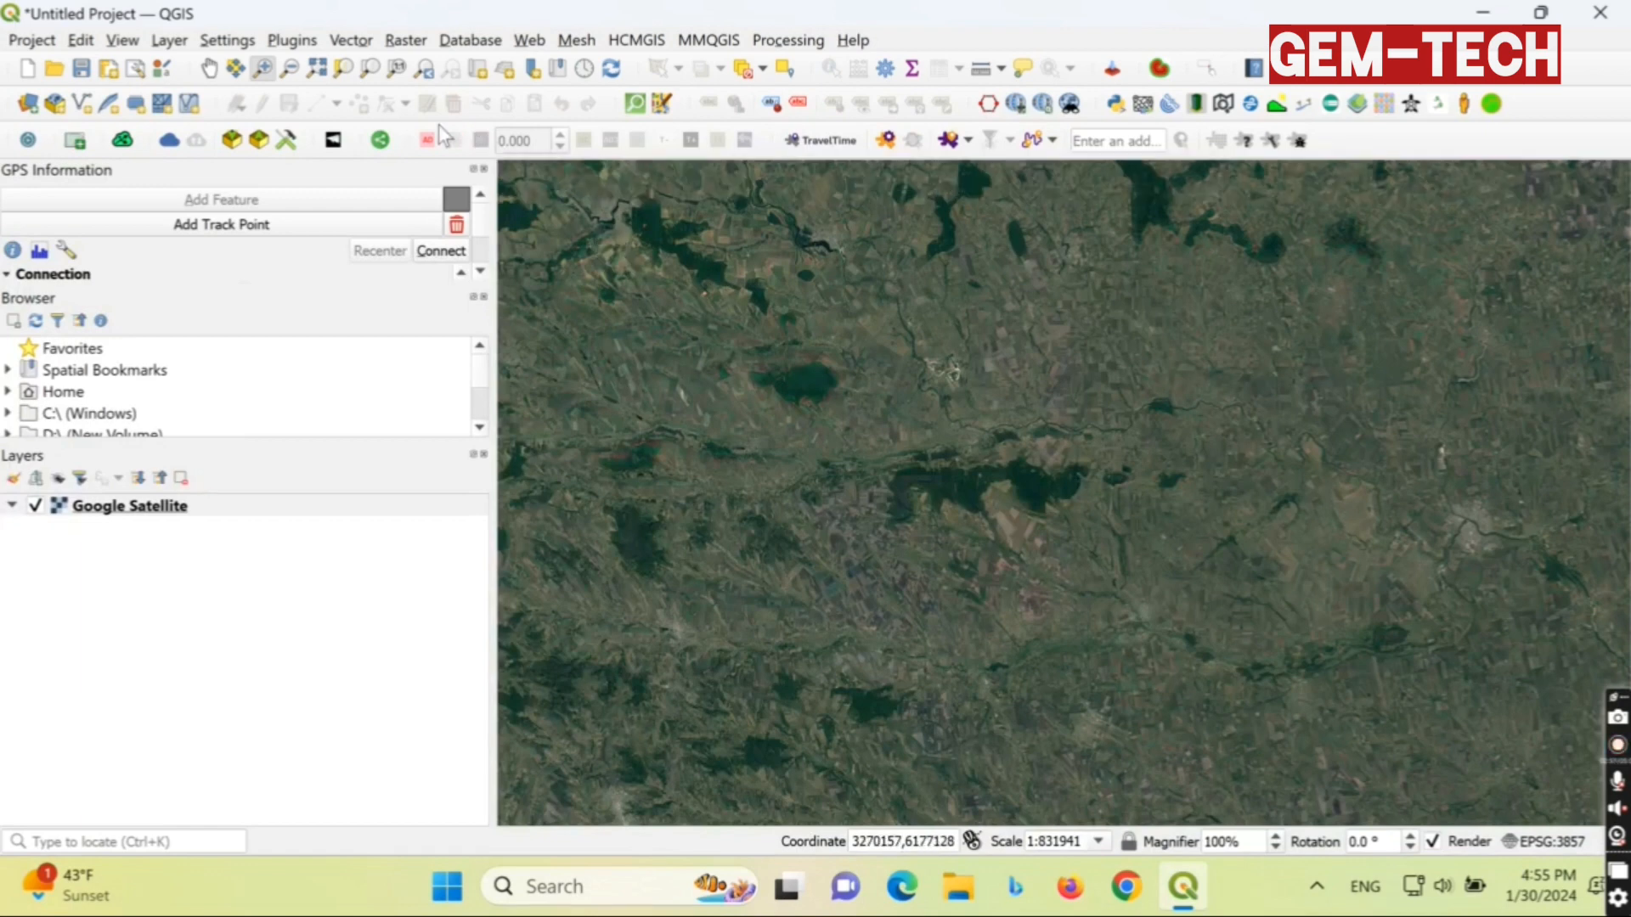
Search all plugins for "free" and open the details of Freehand raster georeferencer.
{"action": "left_click", "coordinate": [293, 40]}
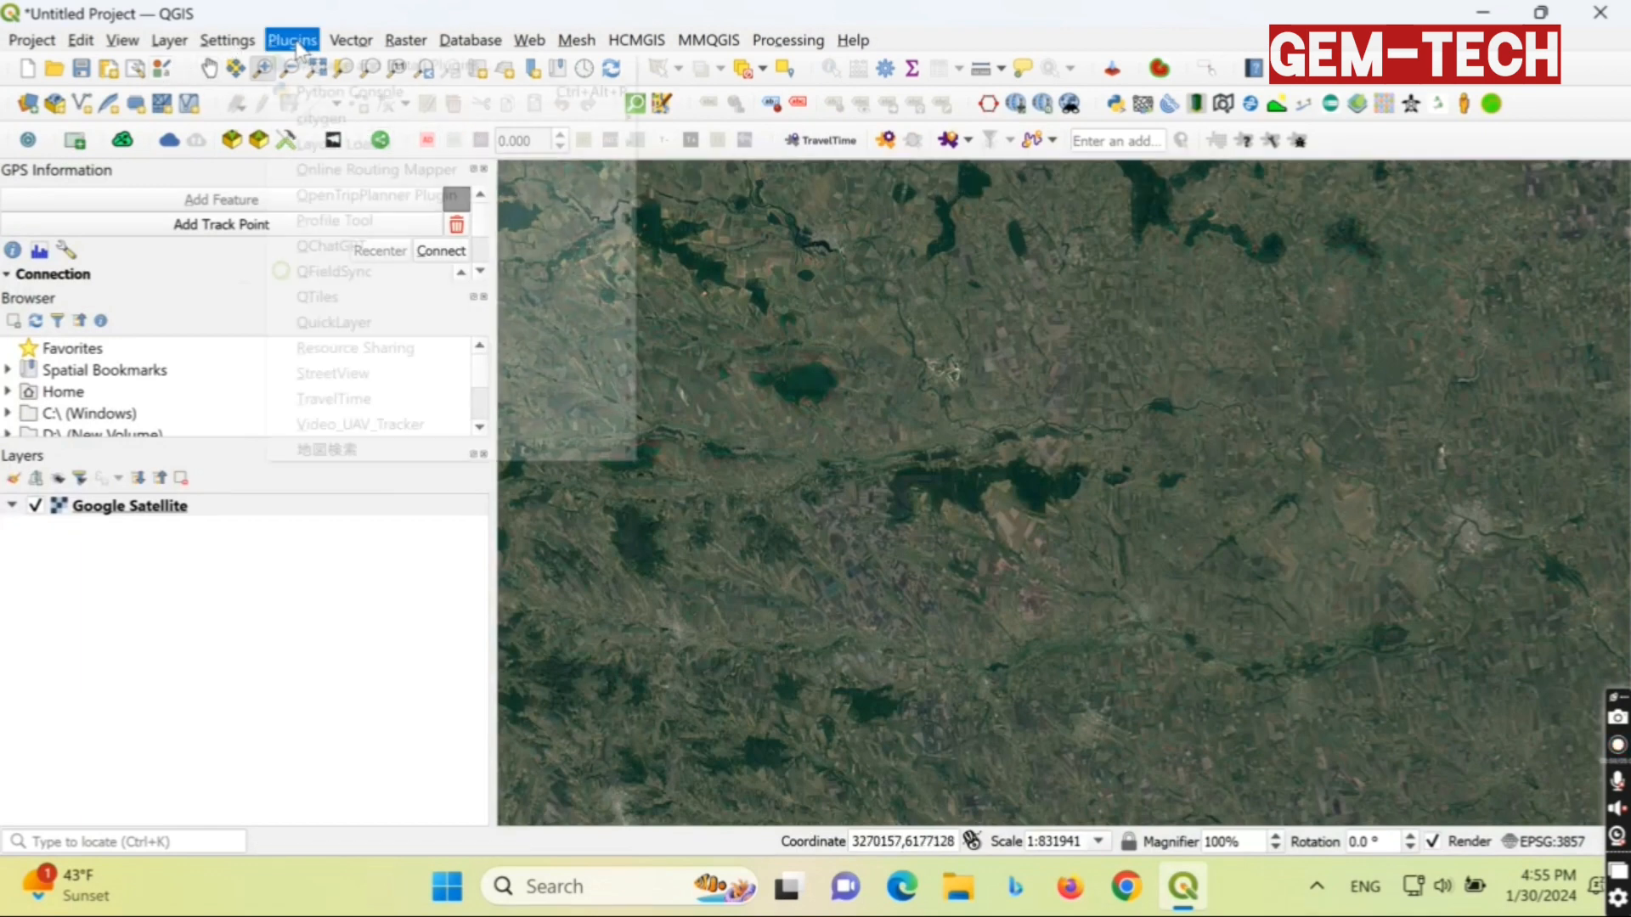
{"action": "left_click", "coordinate": [340, 63]}
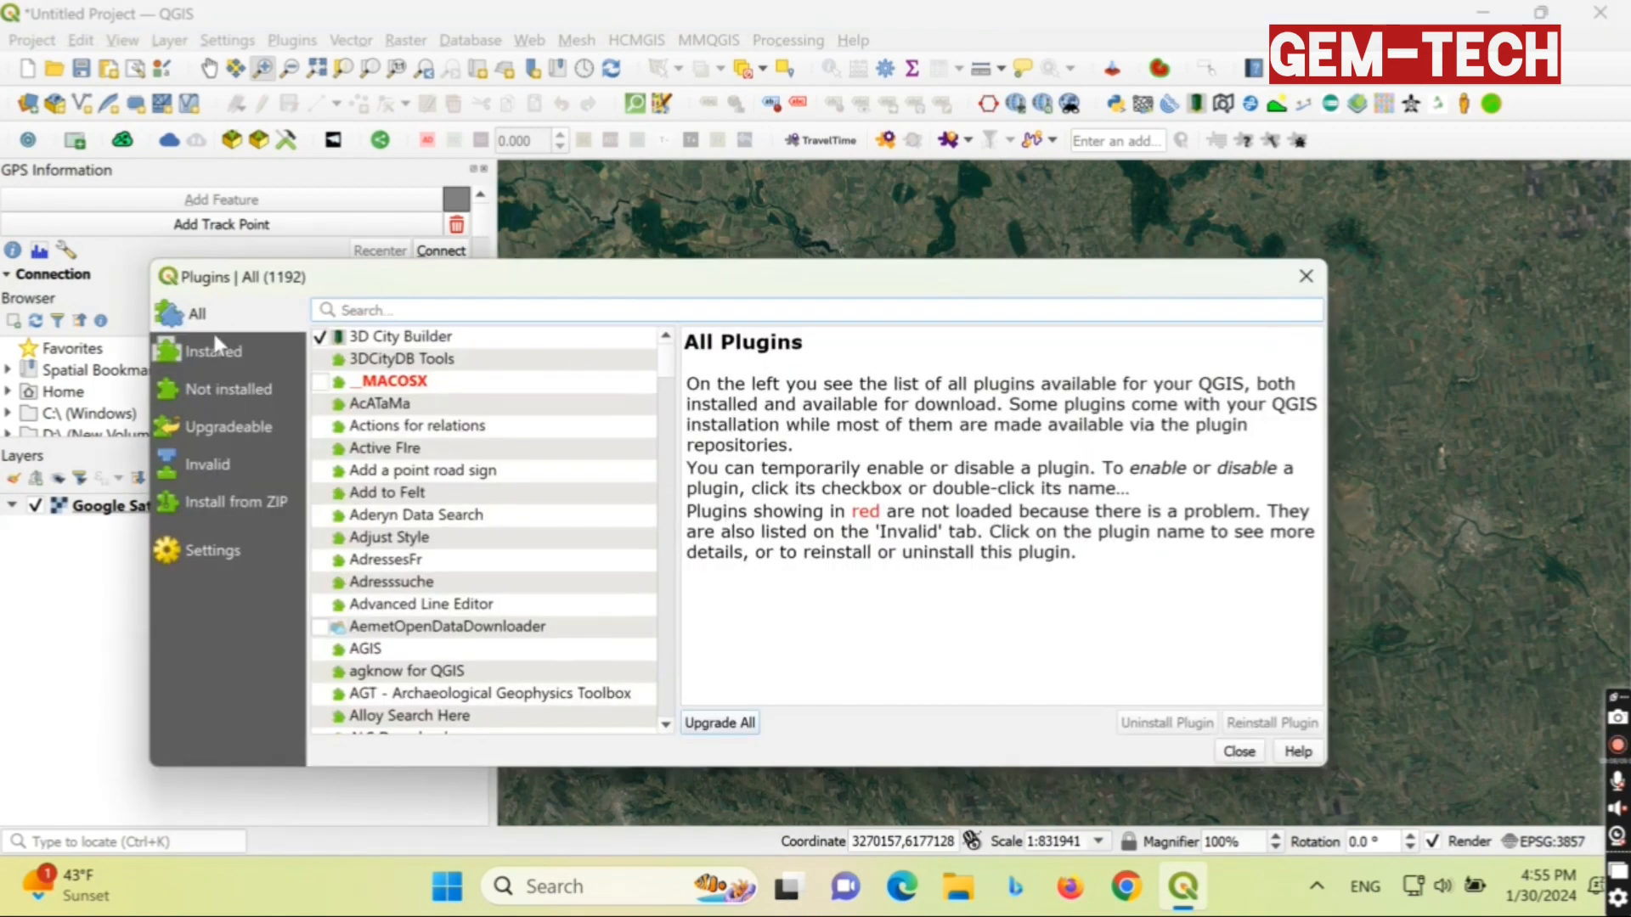
{"action": "left_click", "coordinate": [377, 310]}
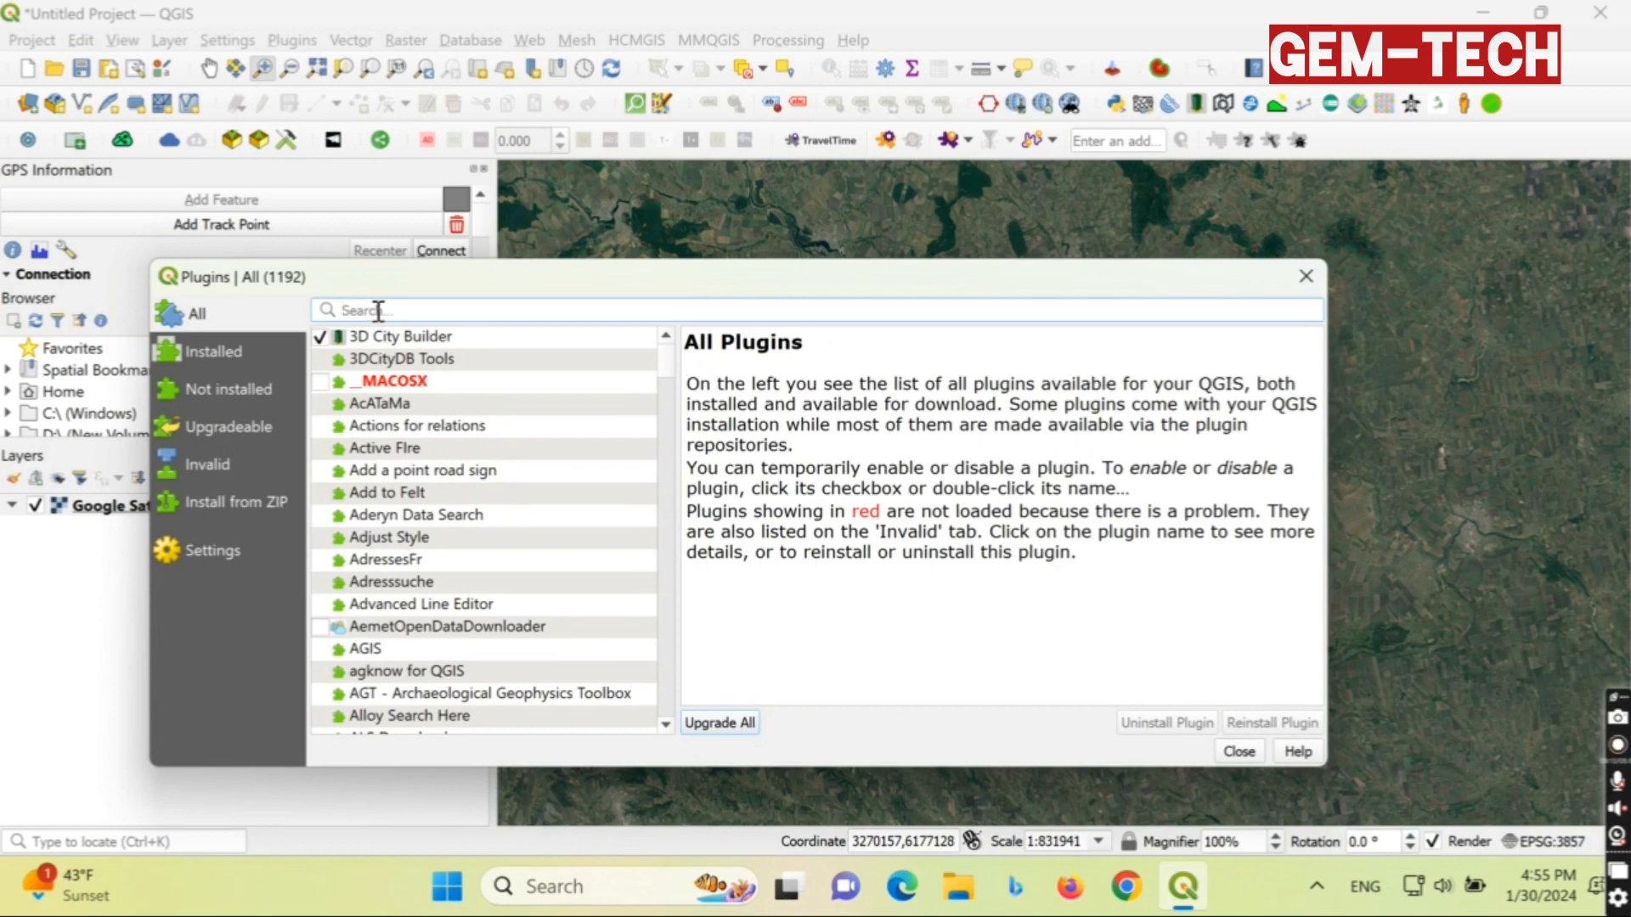
{"action": "type", "text": "free"}
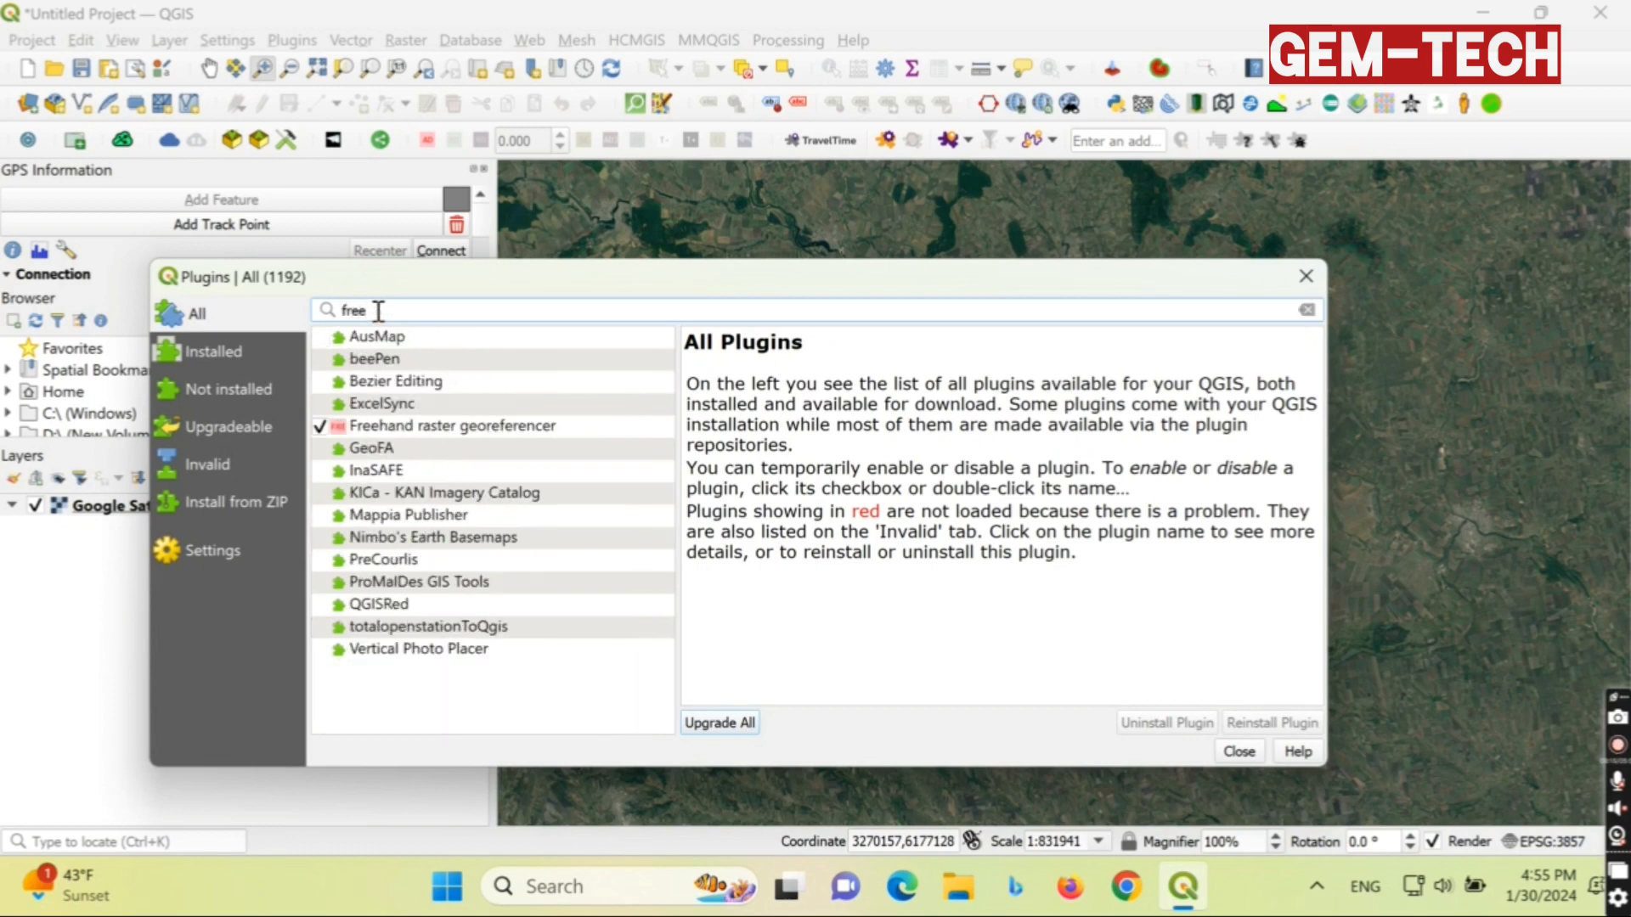
{"action": "left_click", "coordinate": [452, 429]}
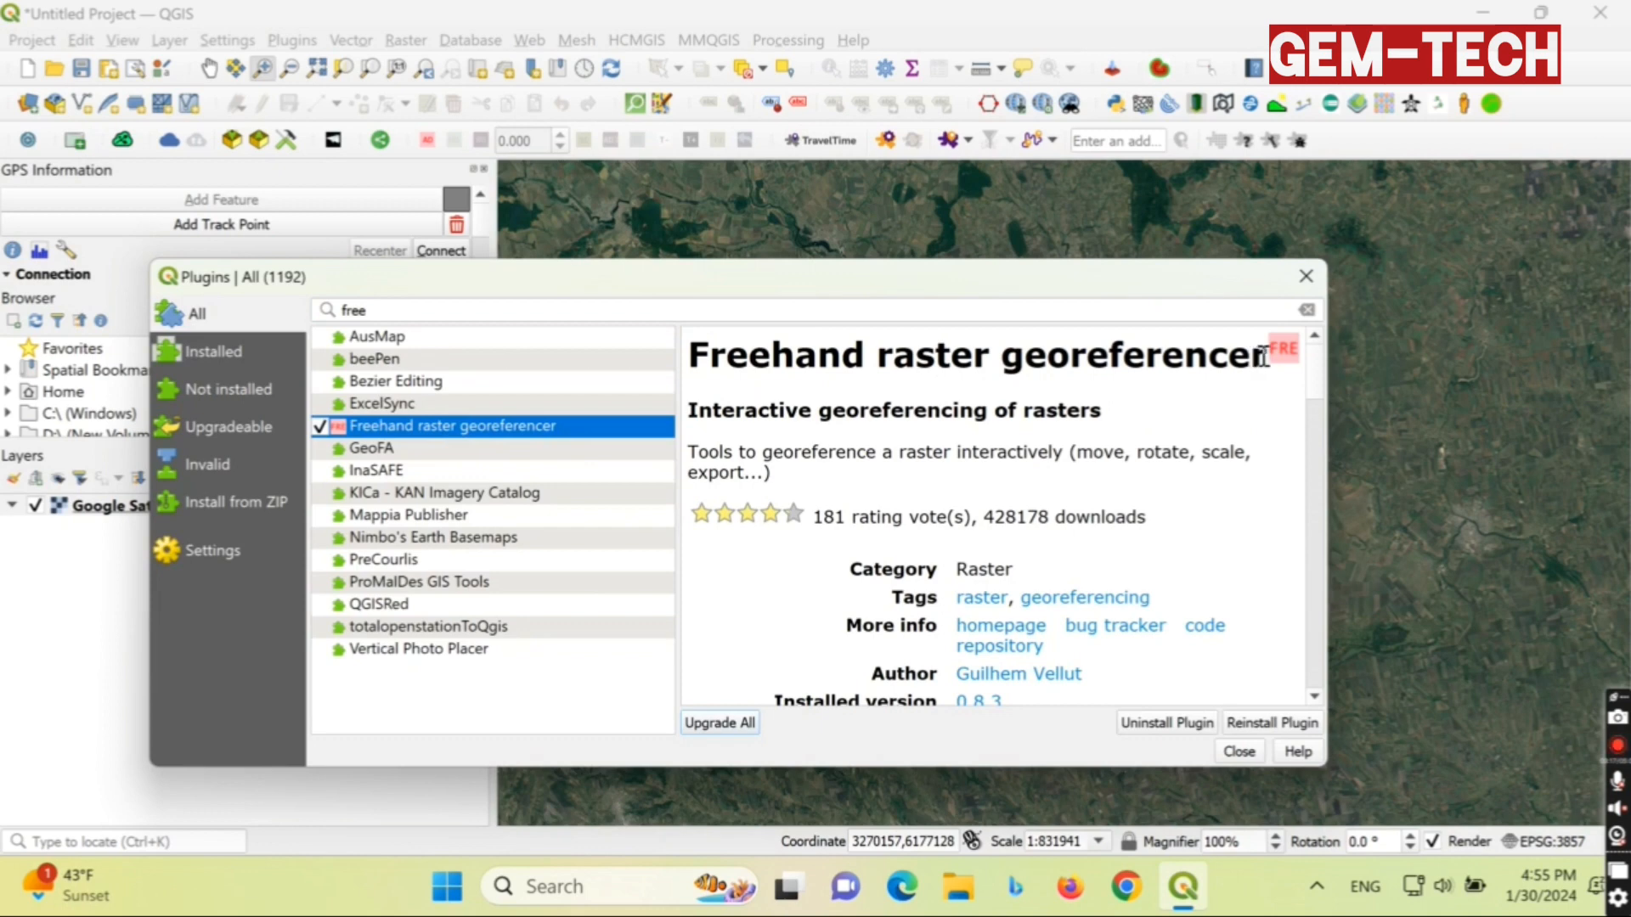
Uninstall the Freehand raster georeferencer plugin, install it again and close the plugin manager.
{"action": "left_click_drag", "start_coordinate": [1263, 357], "coordinate": [683, 361]}
{"action": "left_click", "coordinate": [1161, 723]}
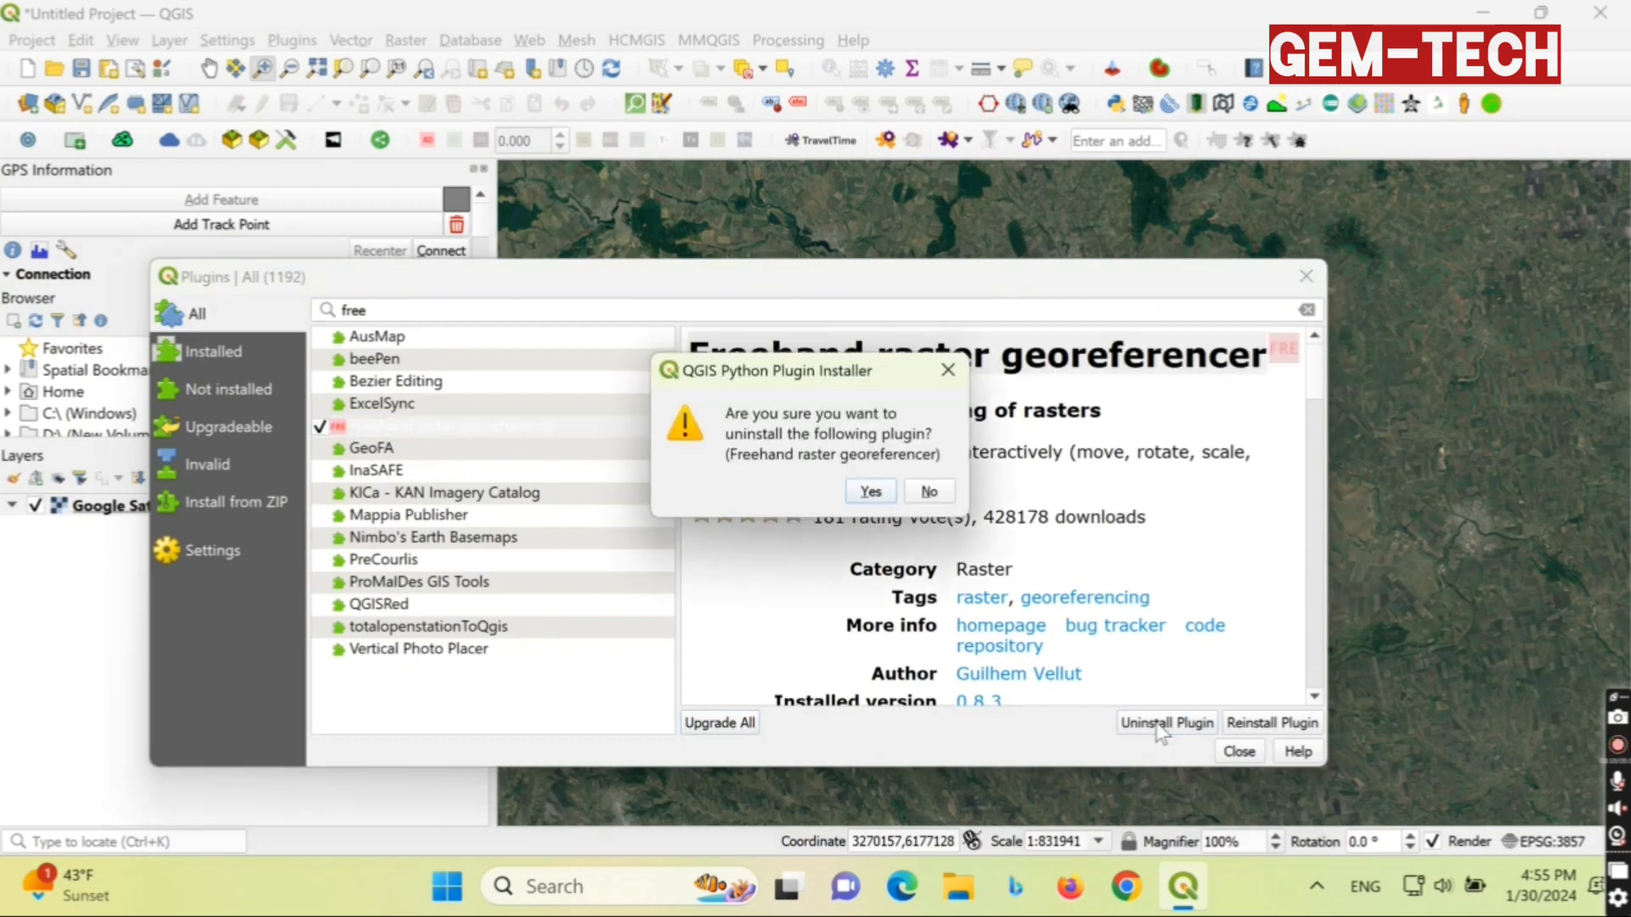
{"action": "left_click", "coordinate": [870, 492]}
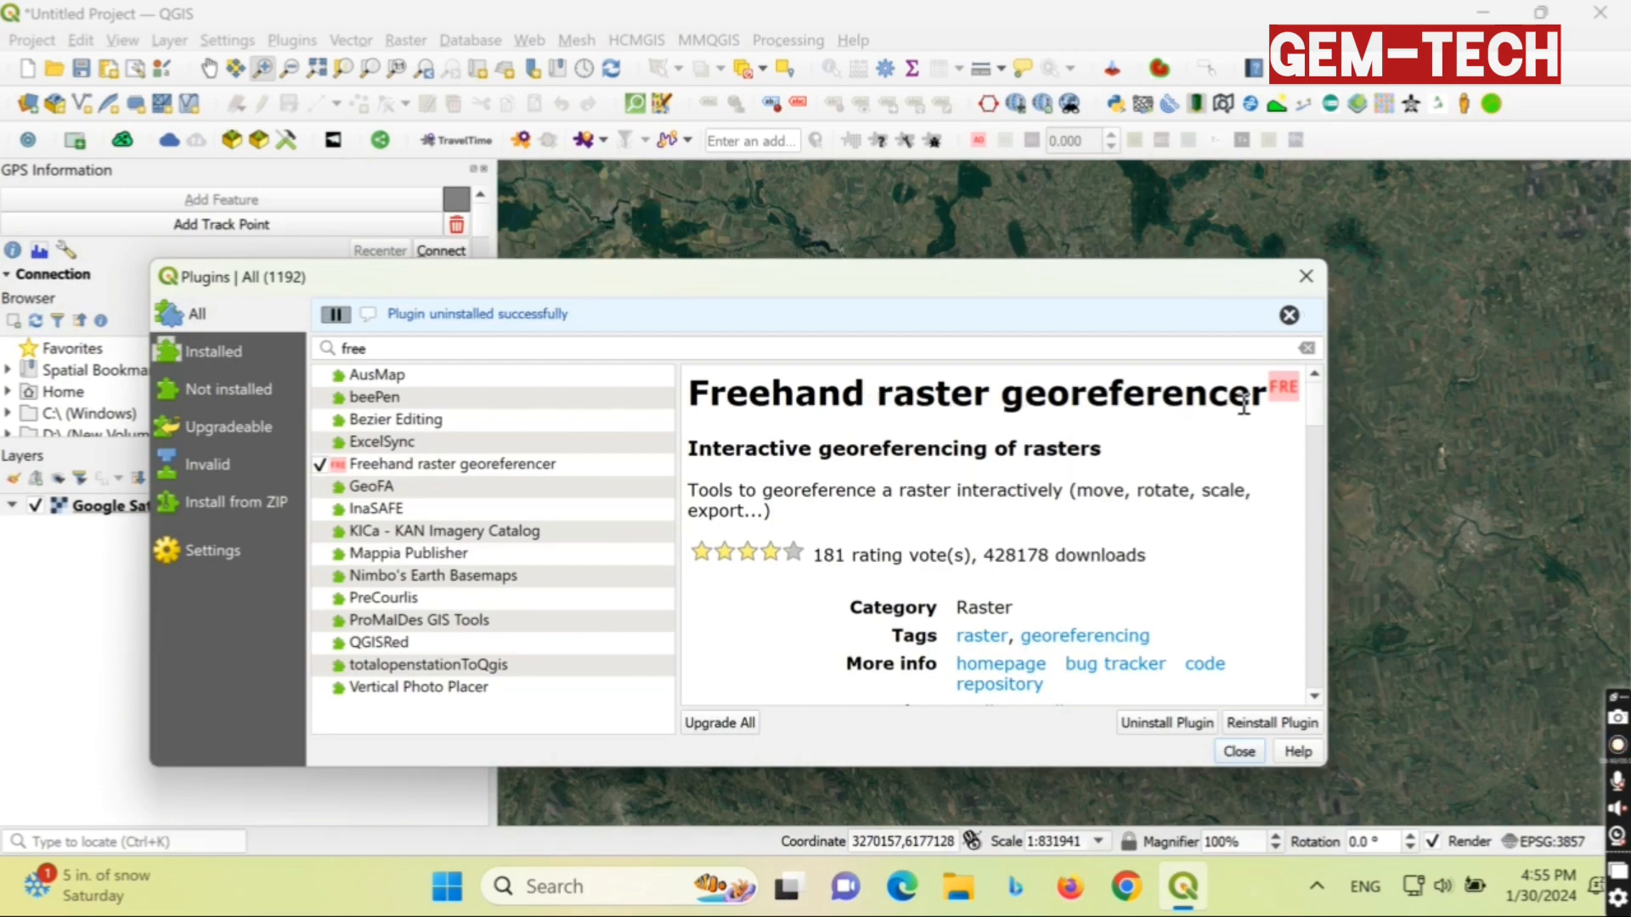
{"action": "left_click_drag", "start_coordinate": [1250, 393], "coordinate": [683, 397]}
{"action": "left_click", "coordinate": [1239, 751]}
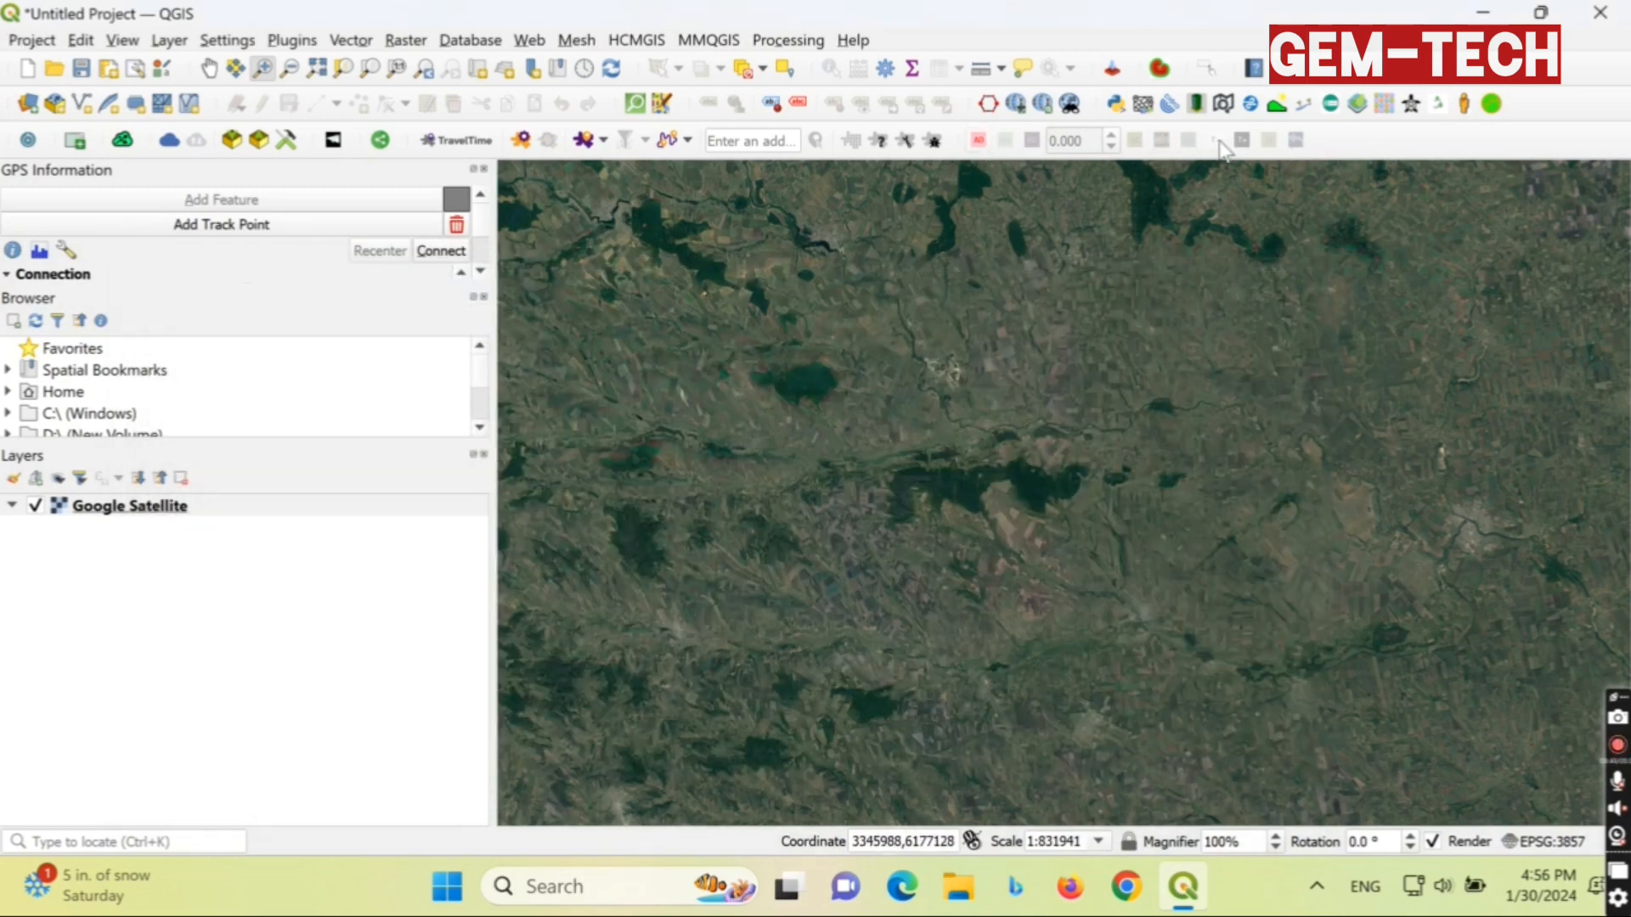
Add test.tiff from the Desktop as a raster for interactive georeferencing and hide the Google Satellite layer.
{"action": "left_click", "coordinate": [979, 140]}
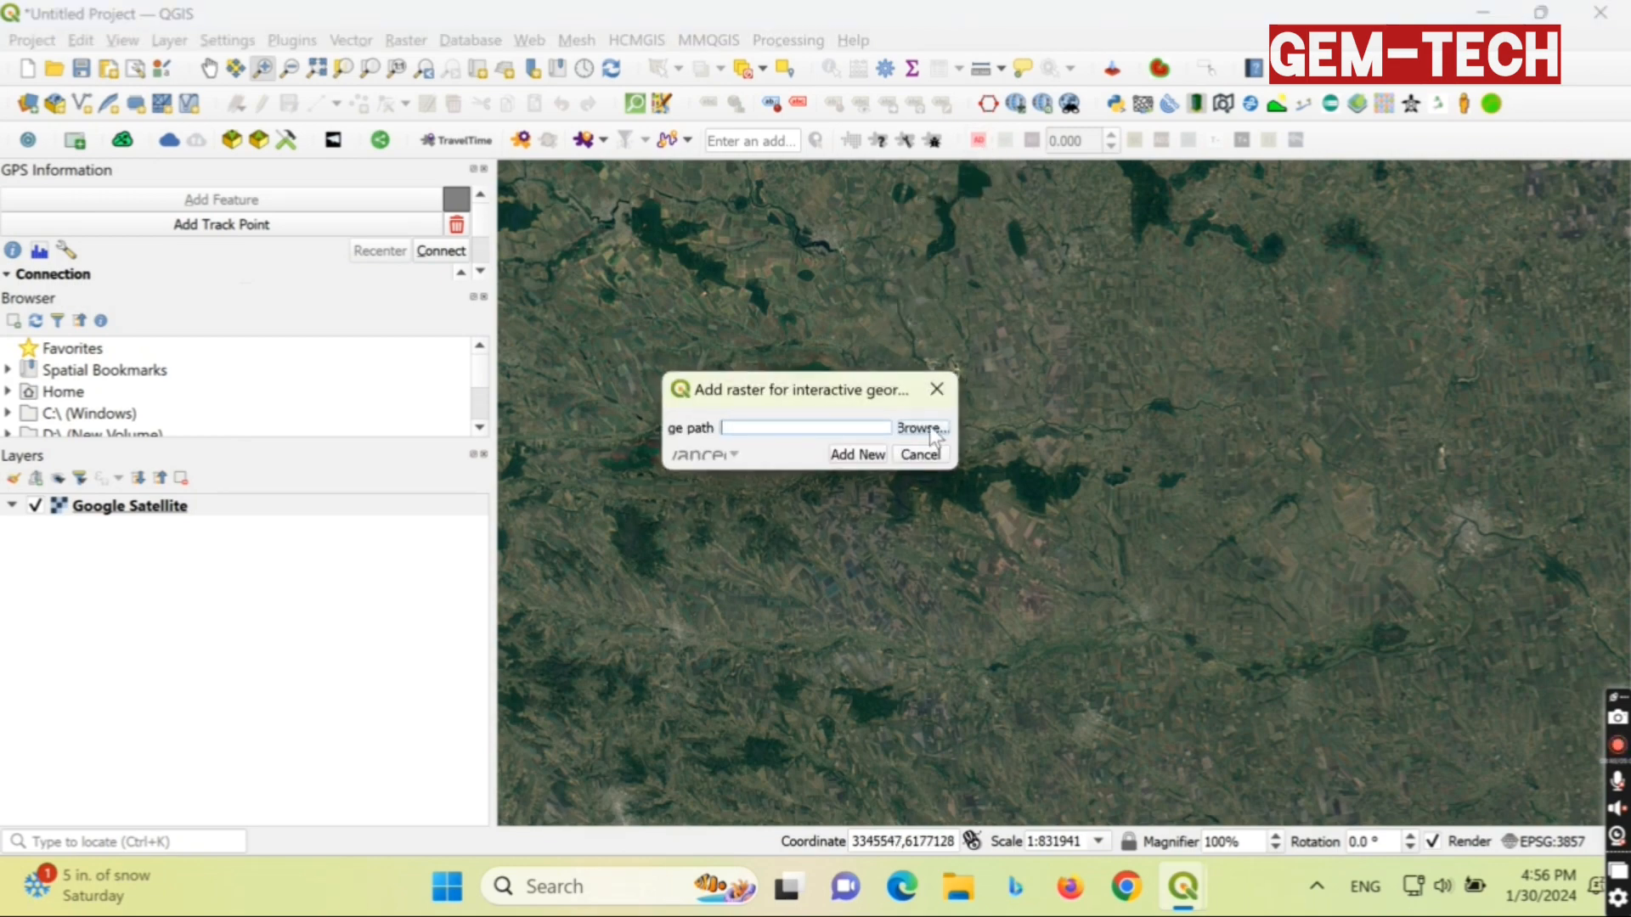
{"action": "left_click", "coordinate": [934, 433]}
{"action": "left_click", "coordinate": [525, 408]}
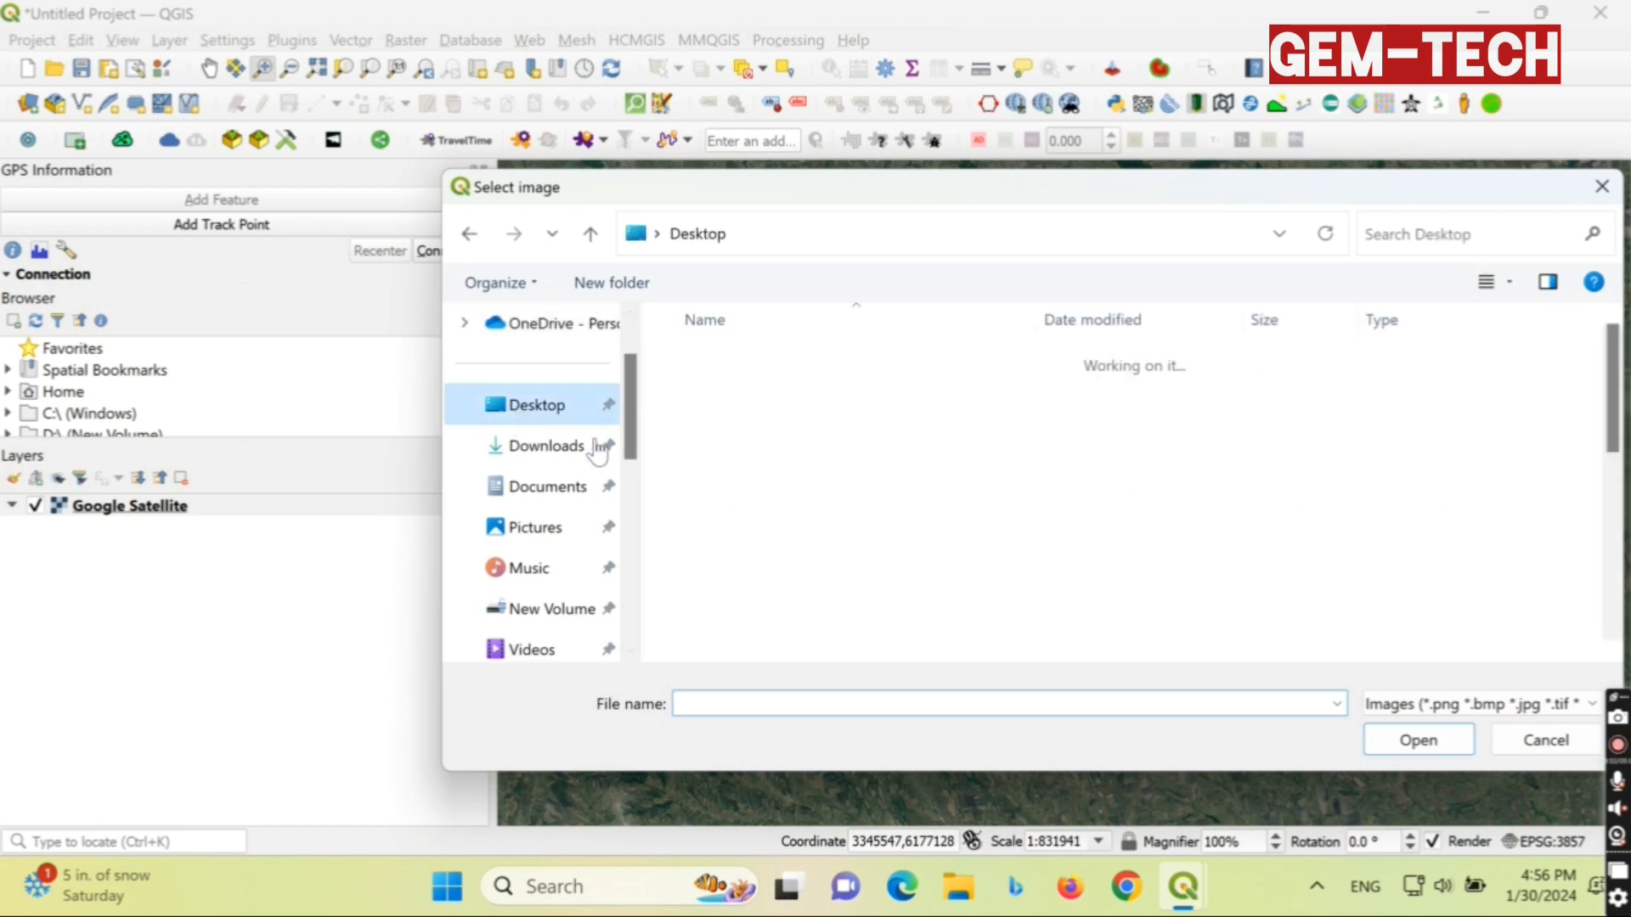
{"action": "left_click_drag", "start_coordinate": [1611, 392], "coordinate": [1614, 599]}
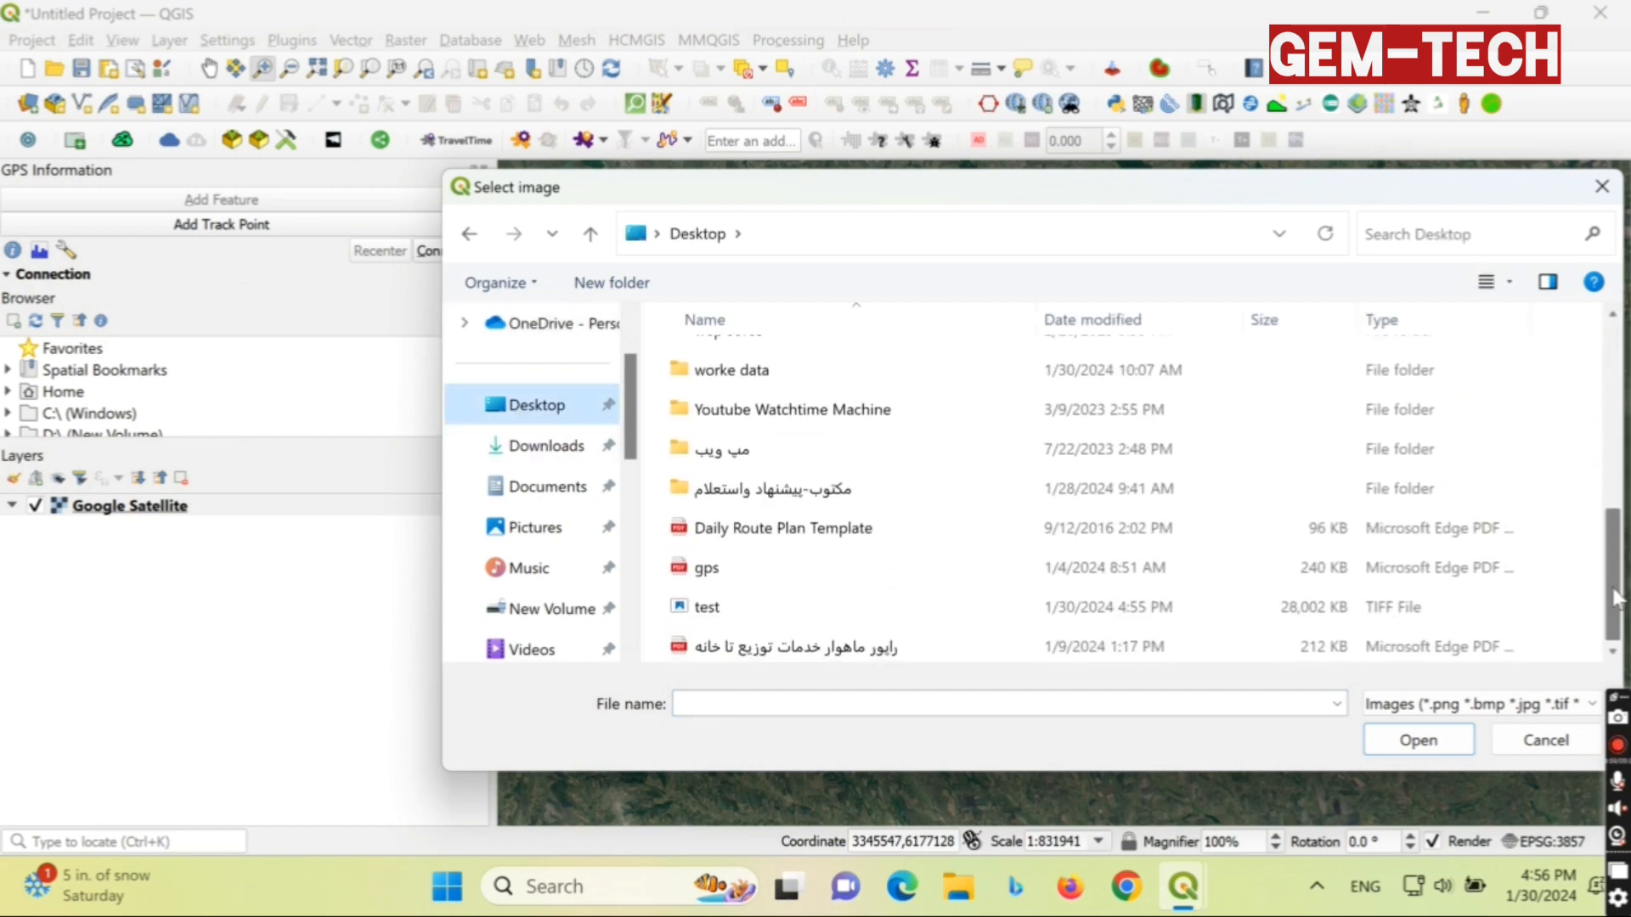
{"action": "left_click", "coordinate": [758, 608]}
{"action": "left_click", "coordinate": [1418, 740]}
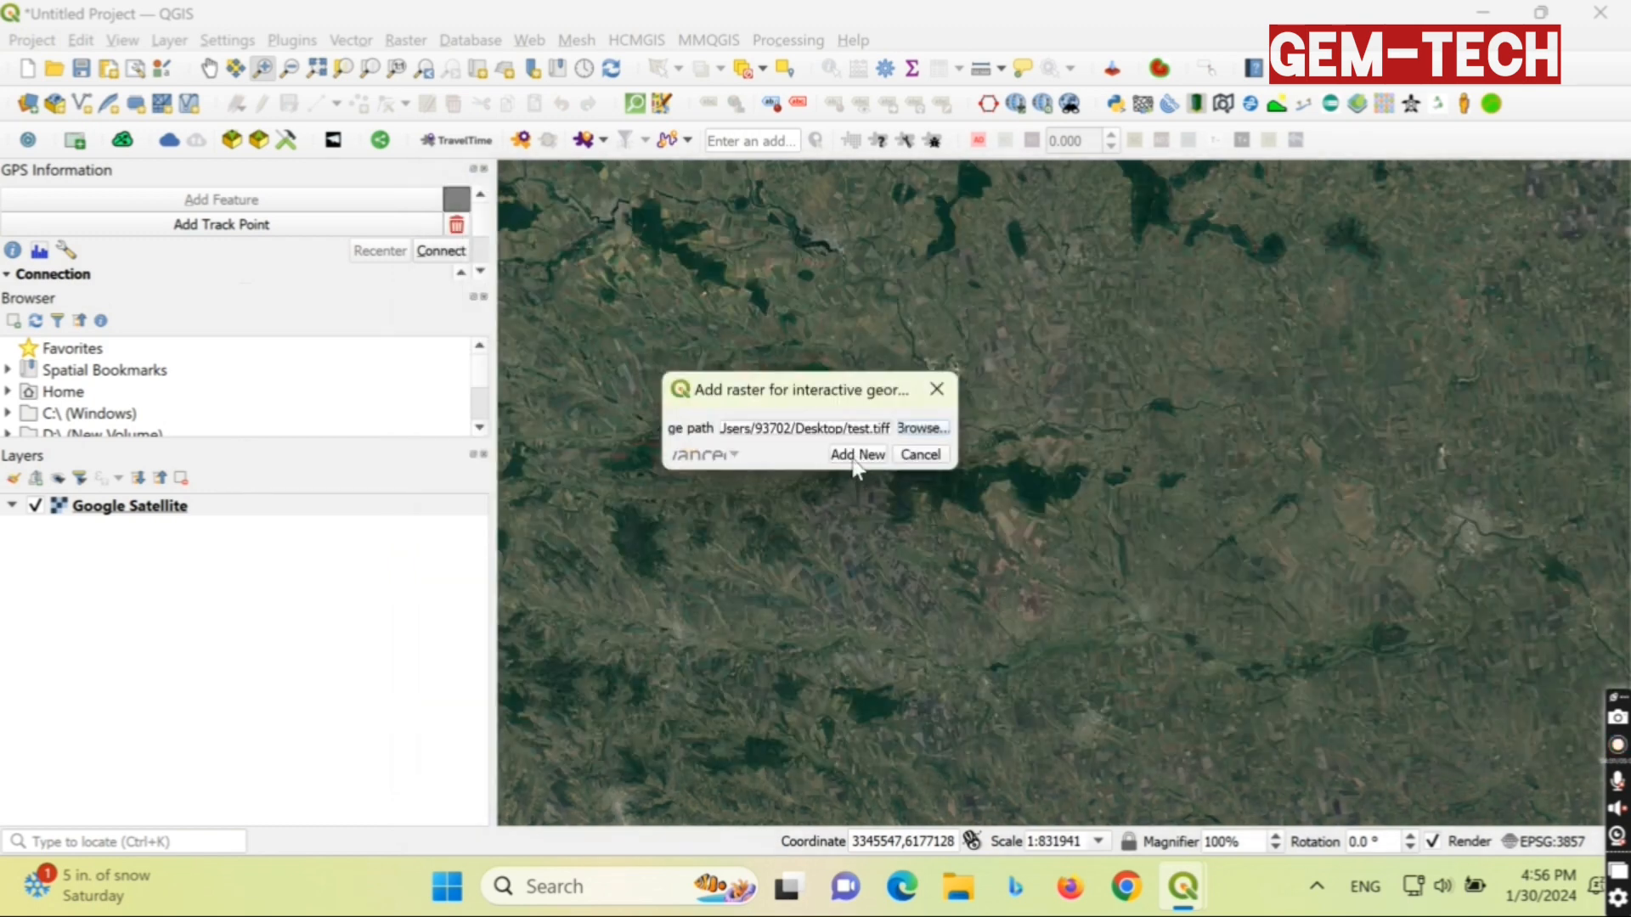
{"action": "left_click", "coordinate": [856, 457]}
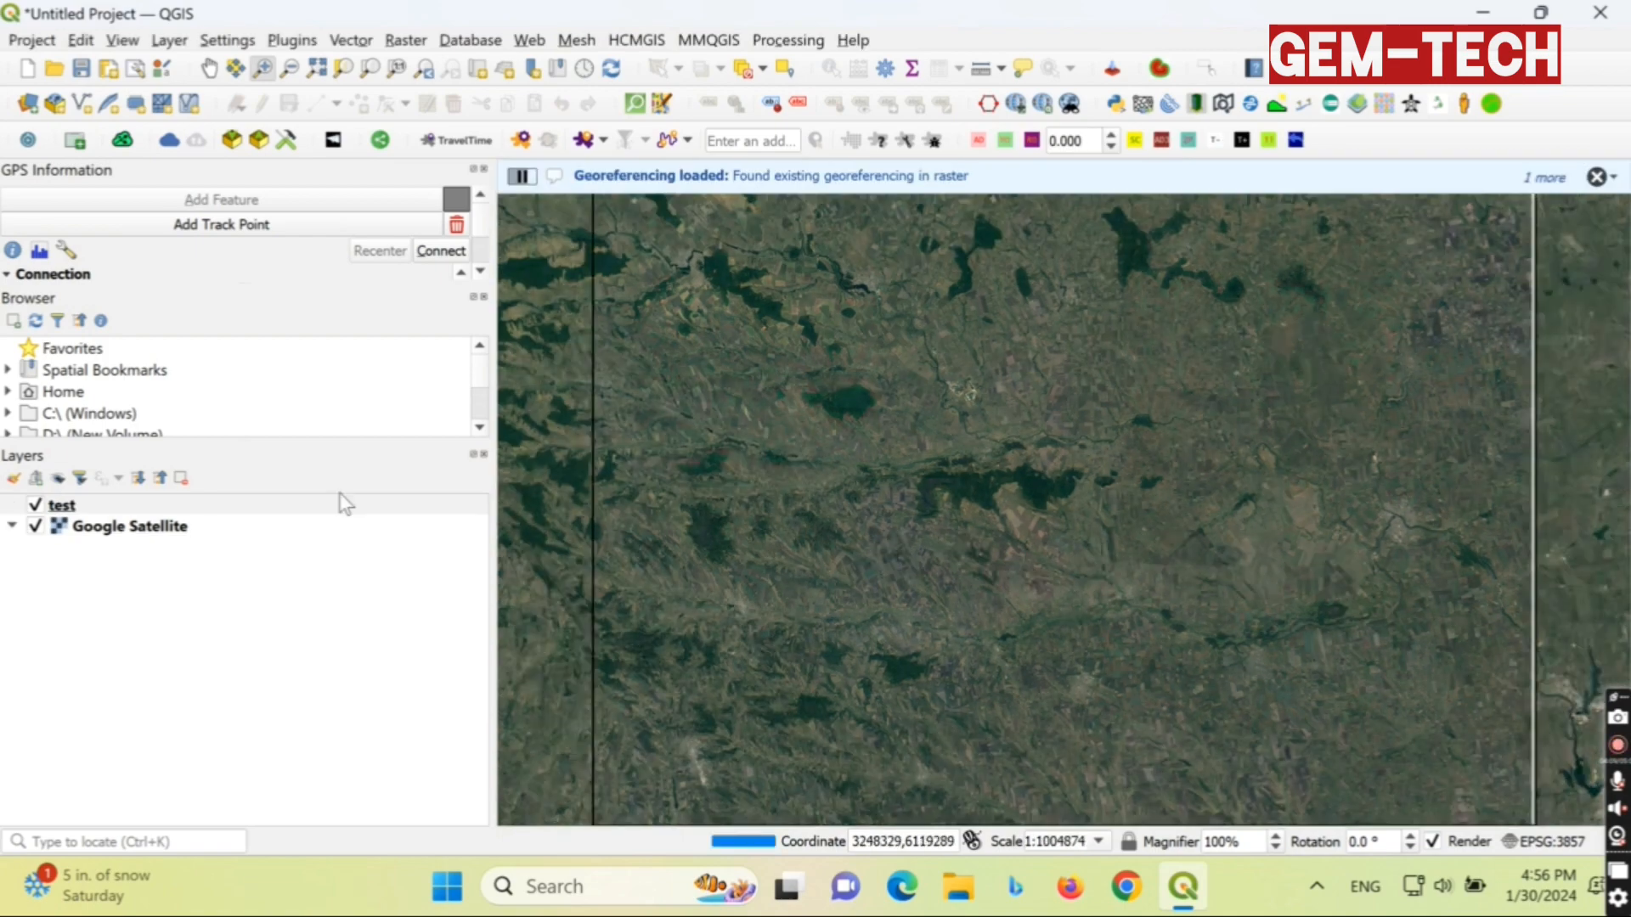
{"action": "left_click", "coordinate": [35, 526]}
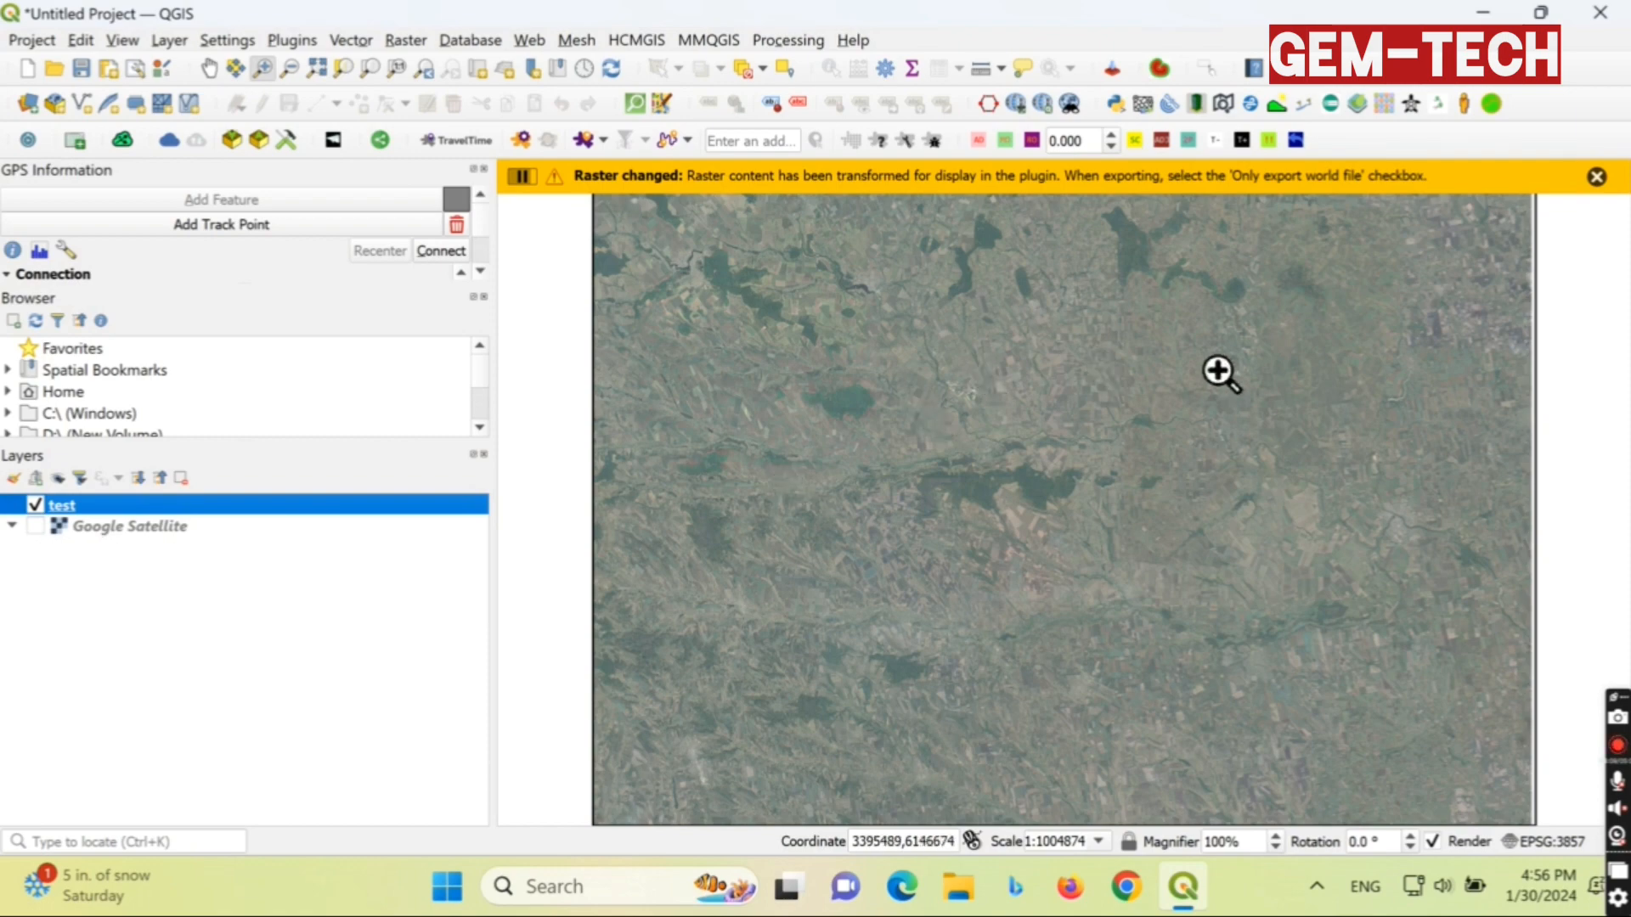
Turn the Google Satellite layer back on so the test raster can be compared with the surrounding imagery.
{"action": "left_click", "coordinate": [290, 68]}
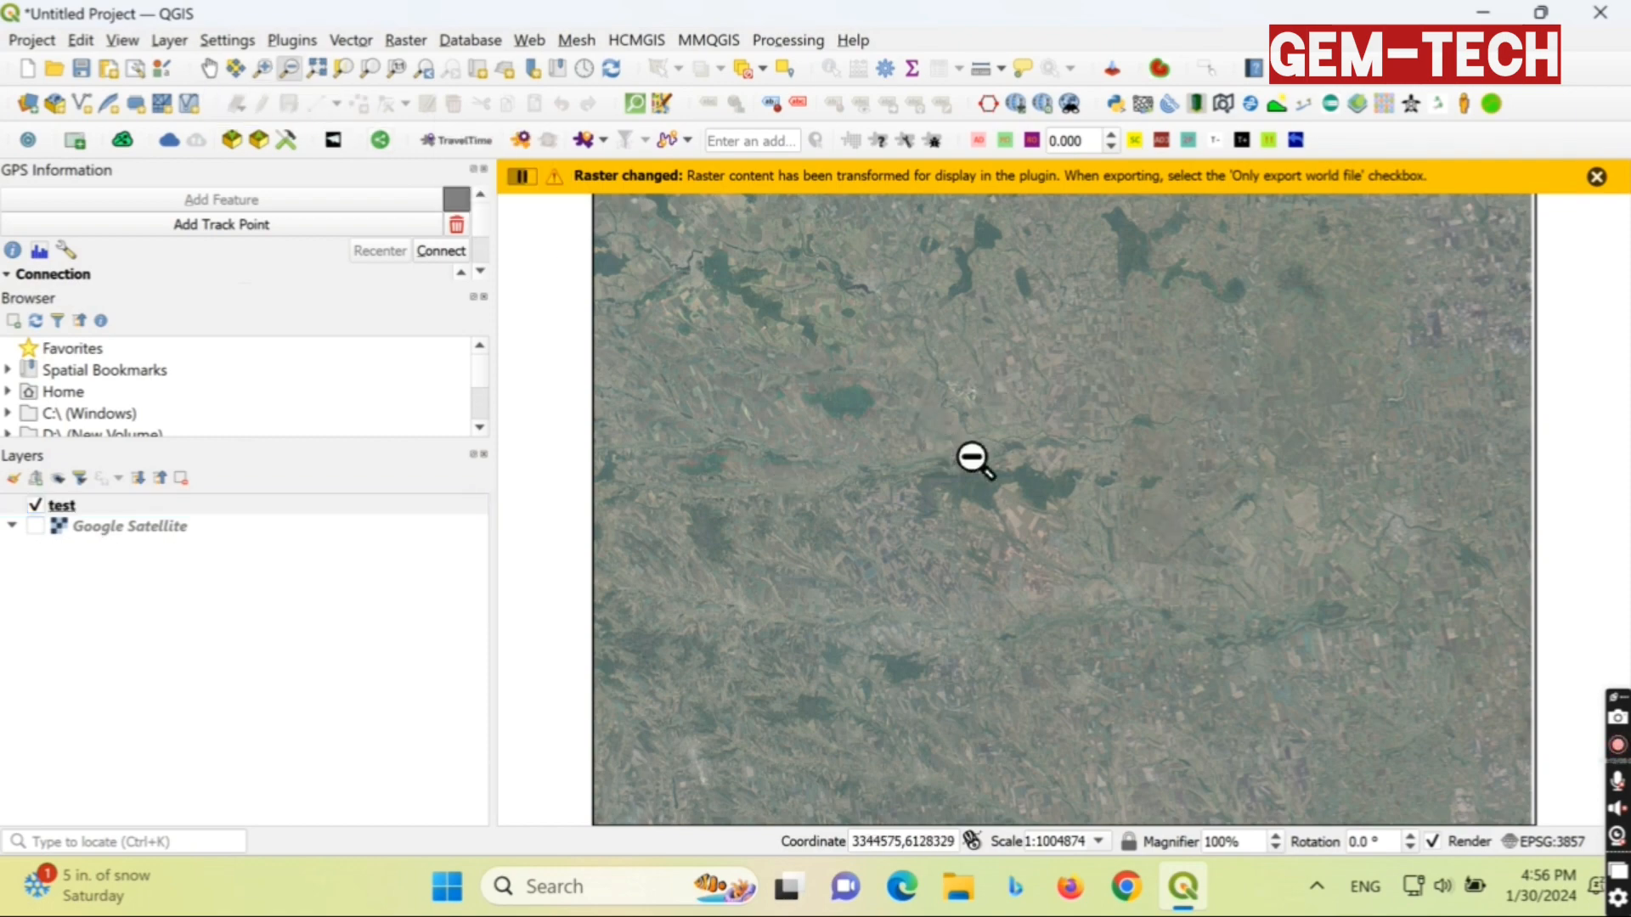
{"action": "left_click", "coordinate": [967, 452]}
{"action": "left_click", "coordinate": [35, 527]}
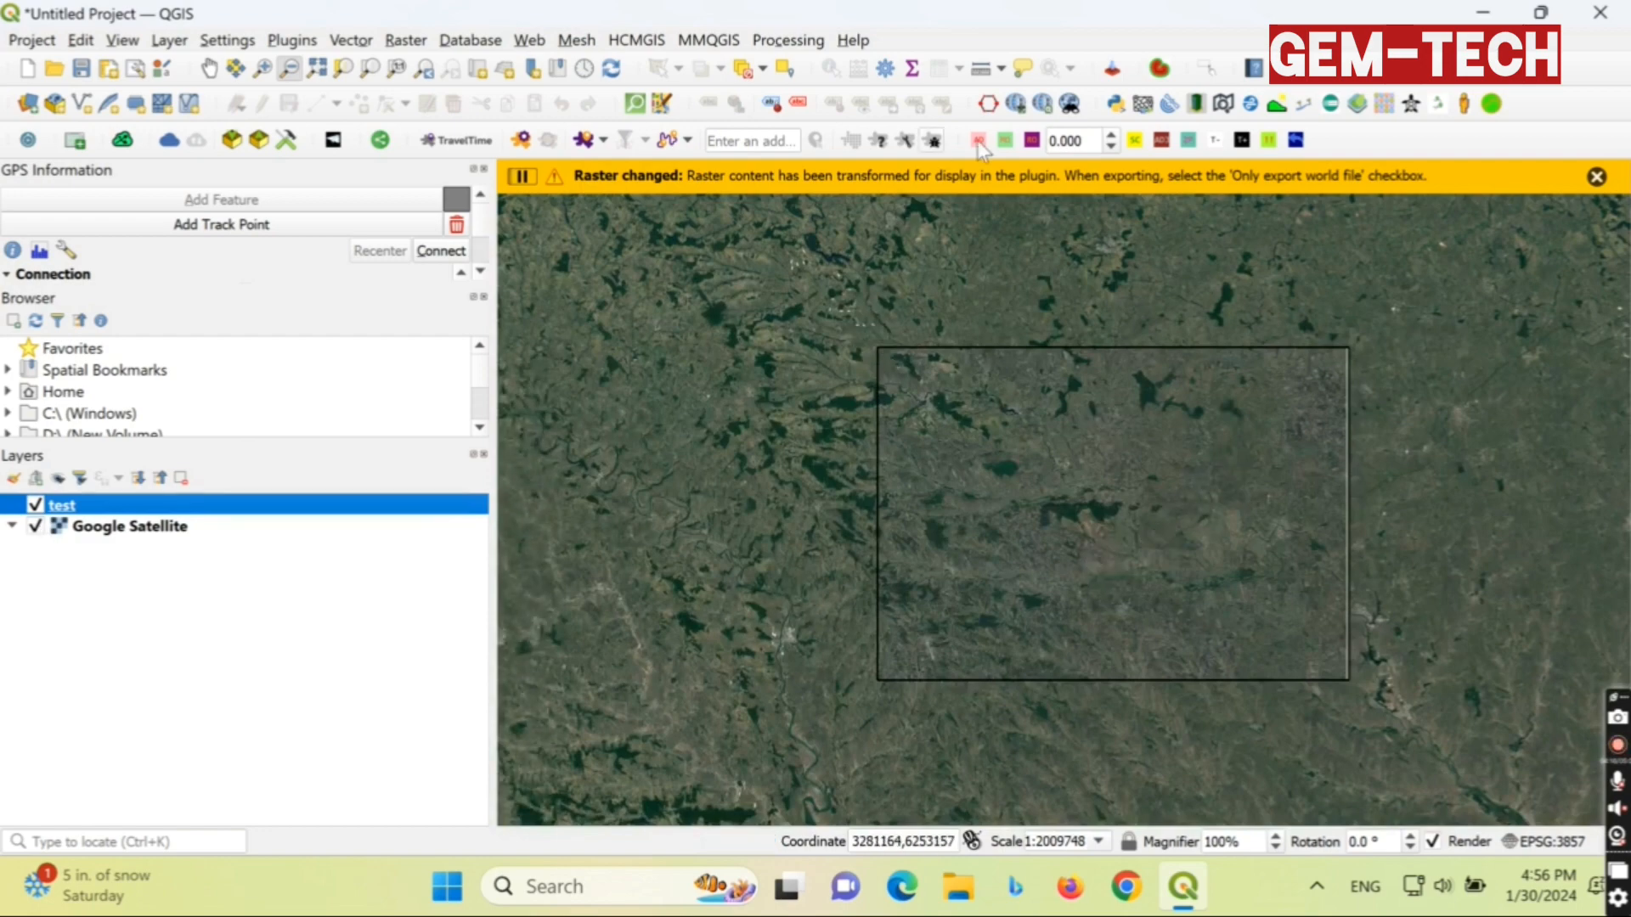
Move the test raster northwest over the satellite imagery and rotate it clockwise by about 35.8 degrees.
{"action": "left_click", "coordinate": [1003, 142]}
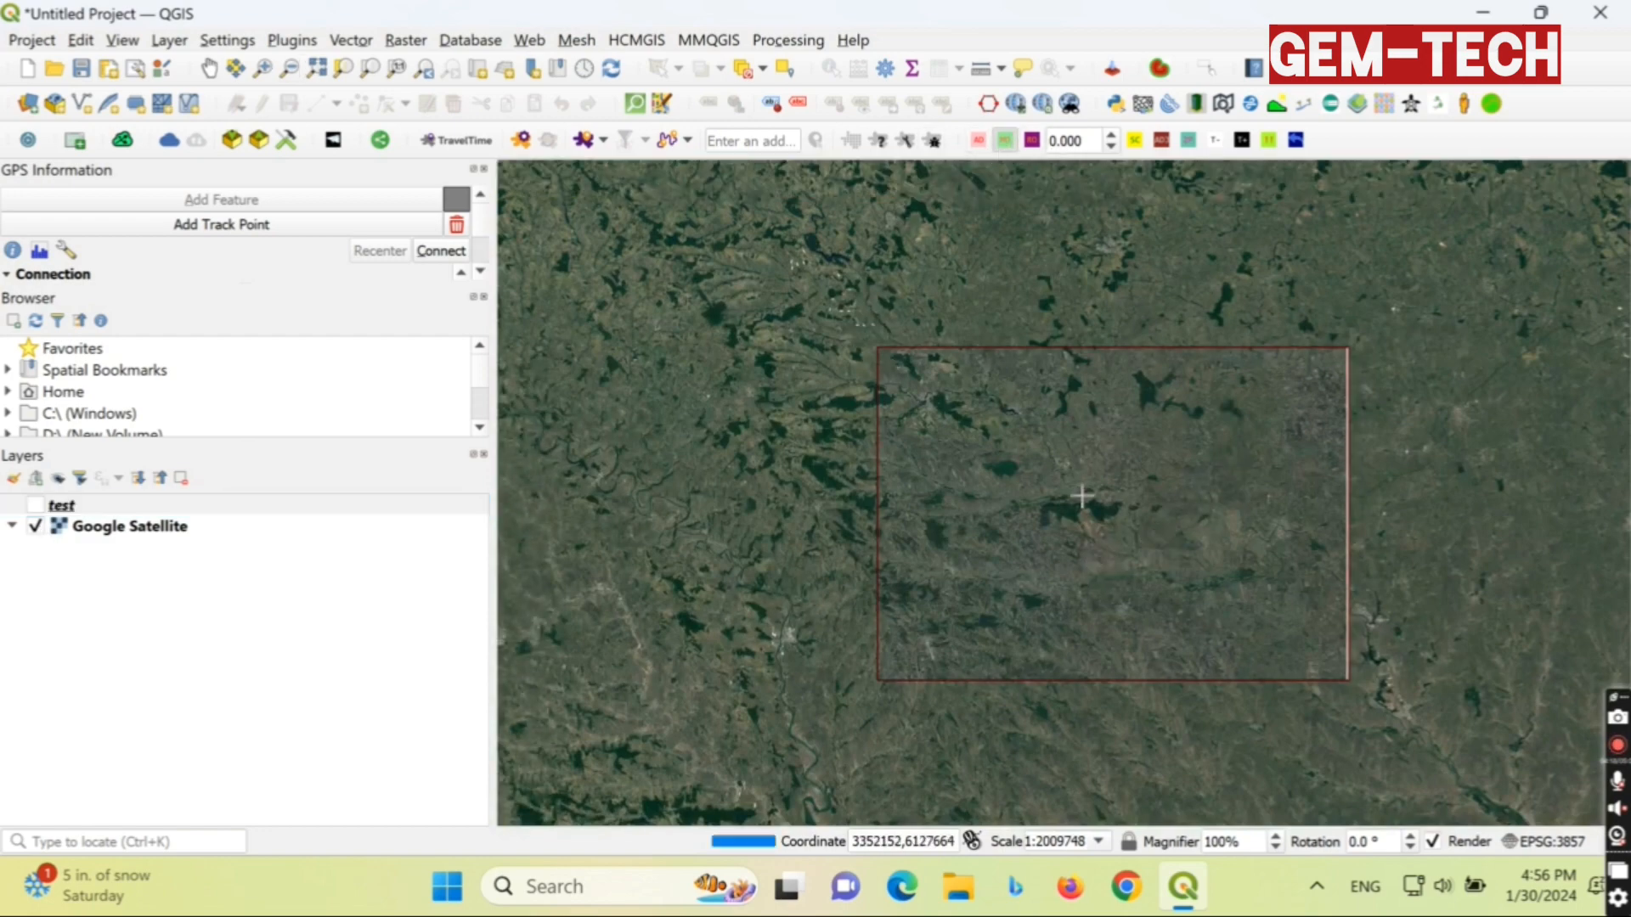
{"action": "left_click_drag", "start_coordinate": [1081, 499], "coordinate": [875, 432]}
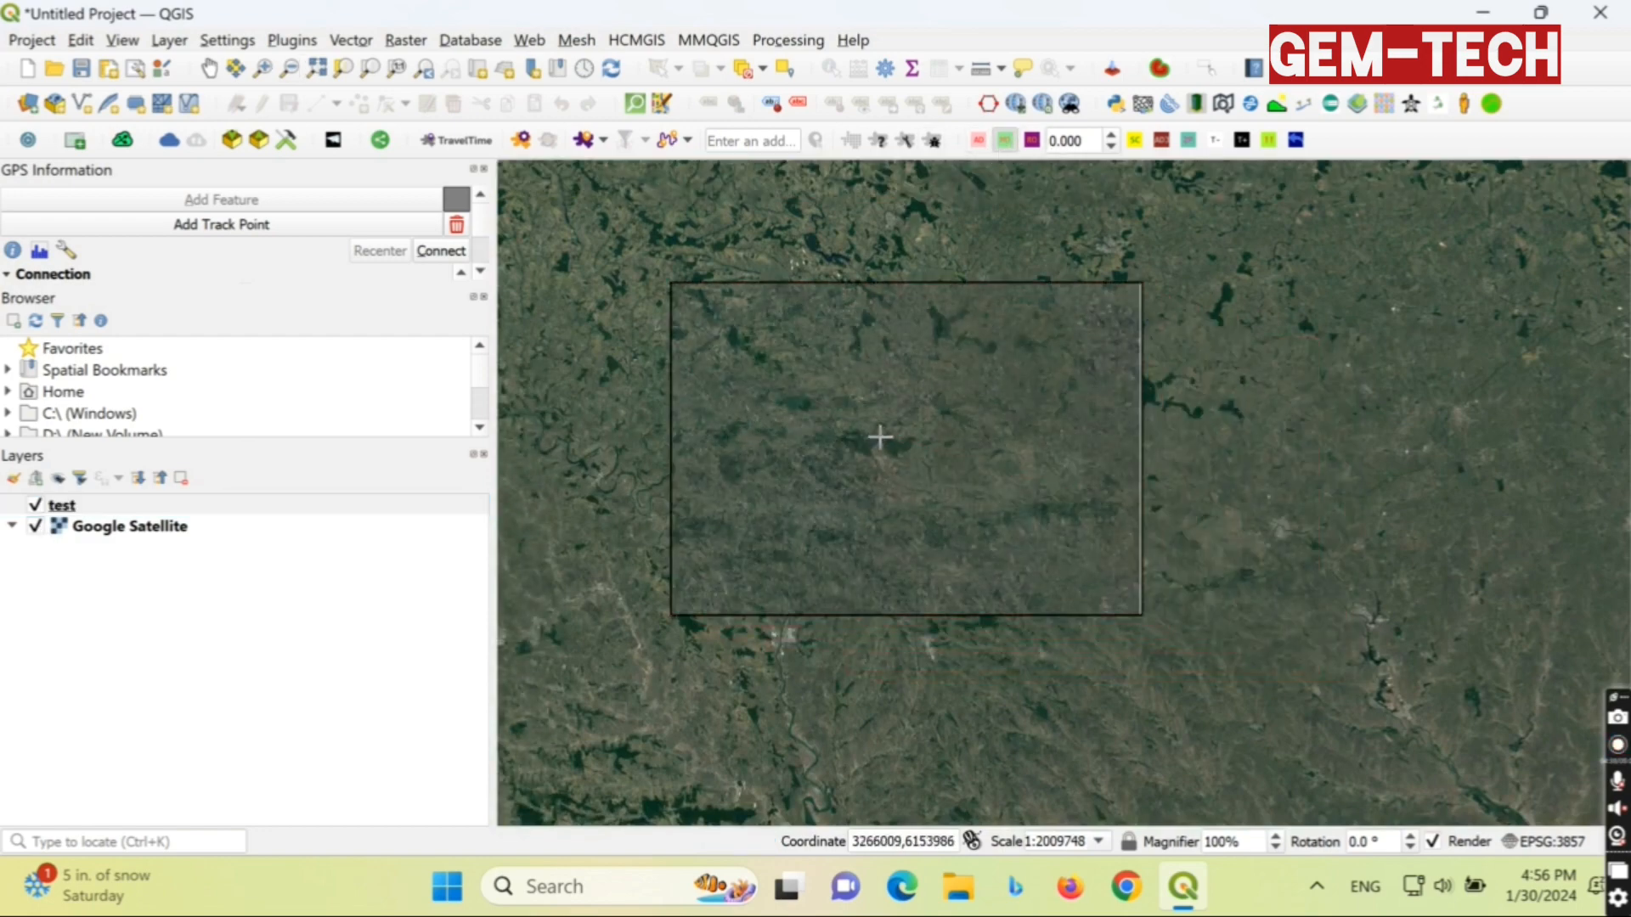
{"action": "left_click", "coordinate": [1032, 142]}
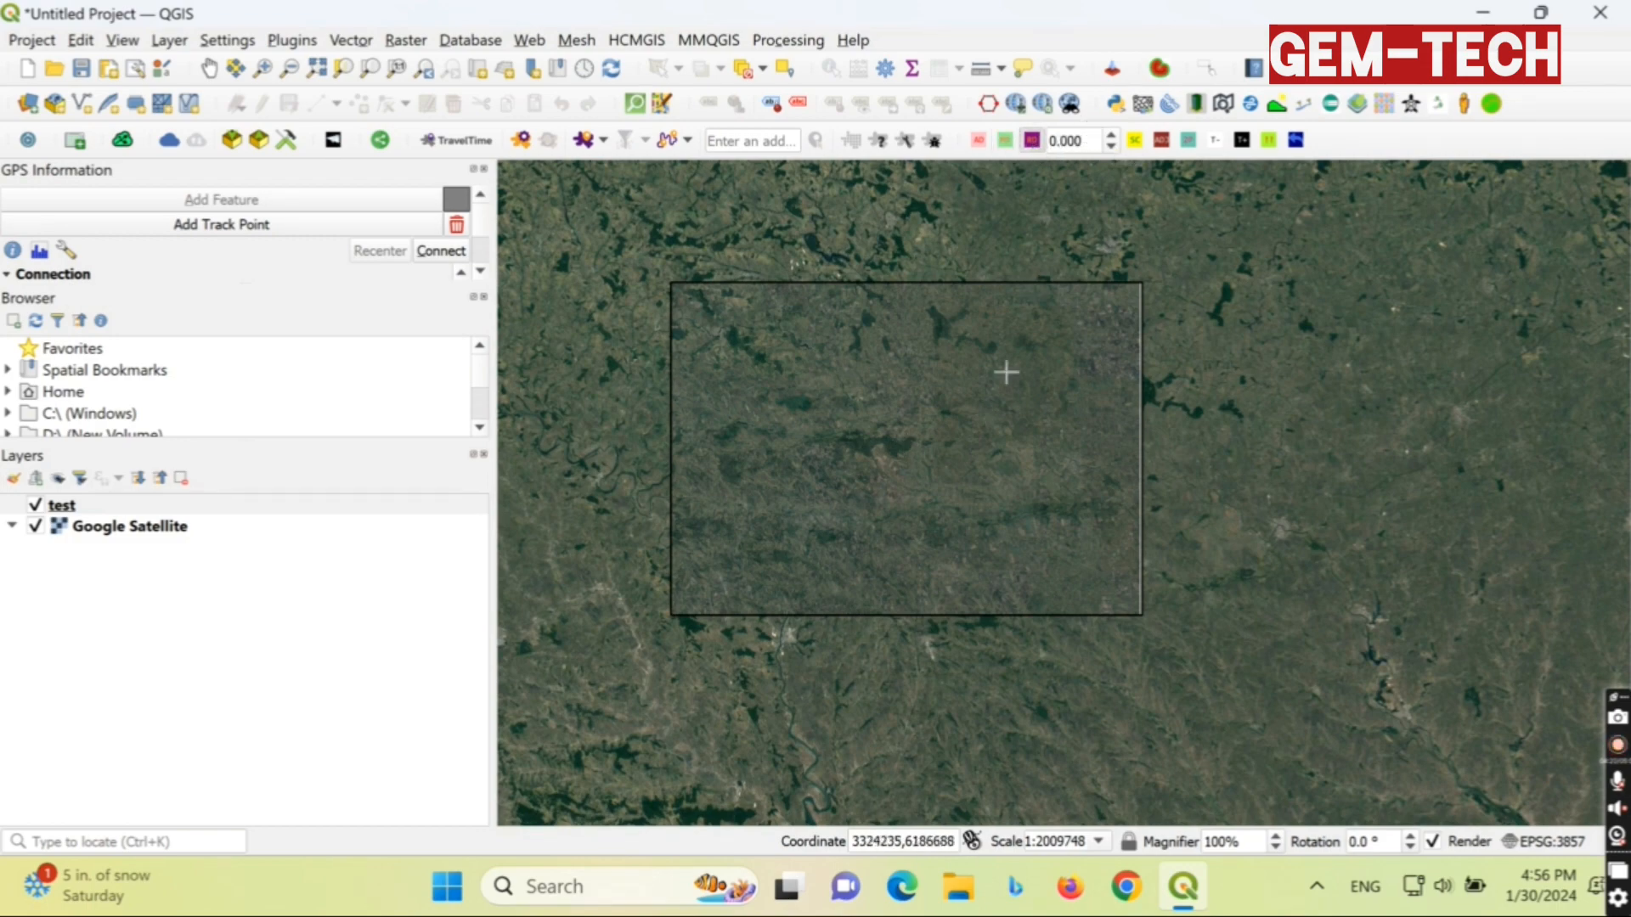
{"action": "left_click_drag", "start_coordinate": [1002, 371], "coordinate": [683, 660]}
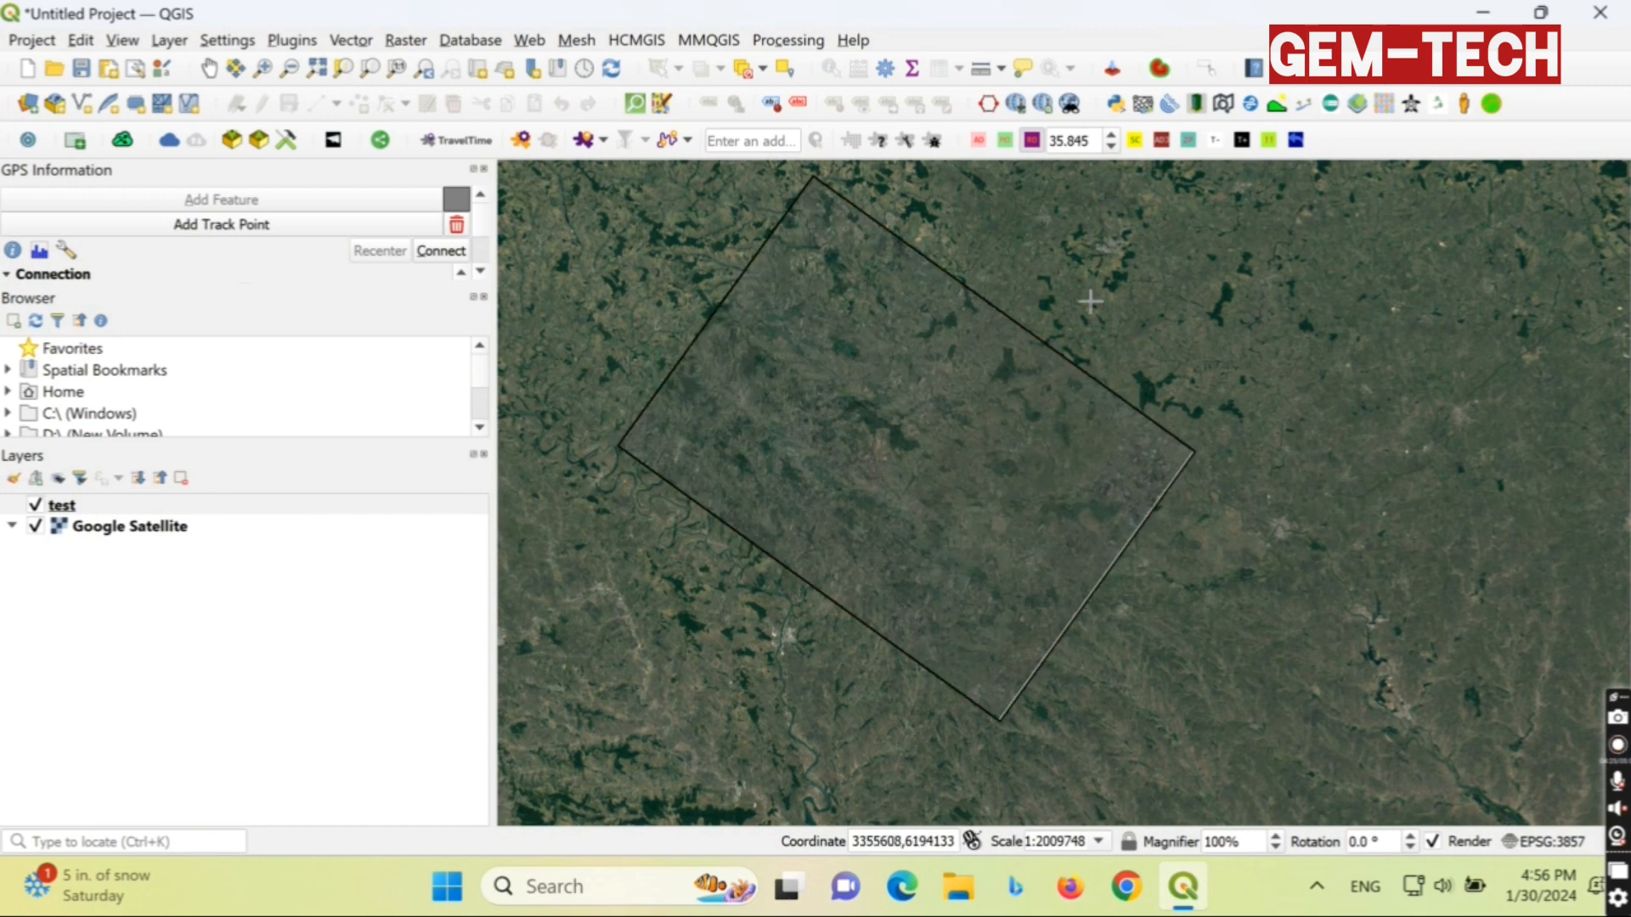
Enlarge the test raster, and adjust it with two-point georeferencing to shift it southeast and rotate it to about 44.7 degrees.
{"action": "left_click", "coordinate": [1136, 143]}
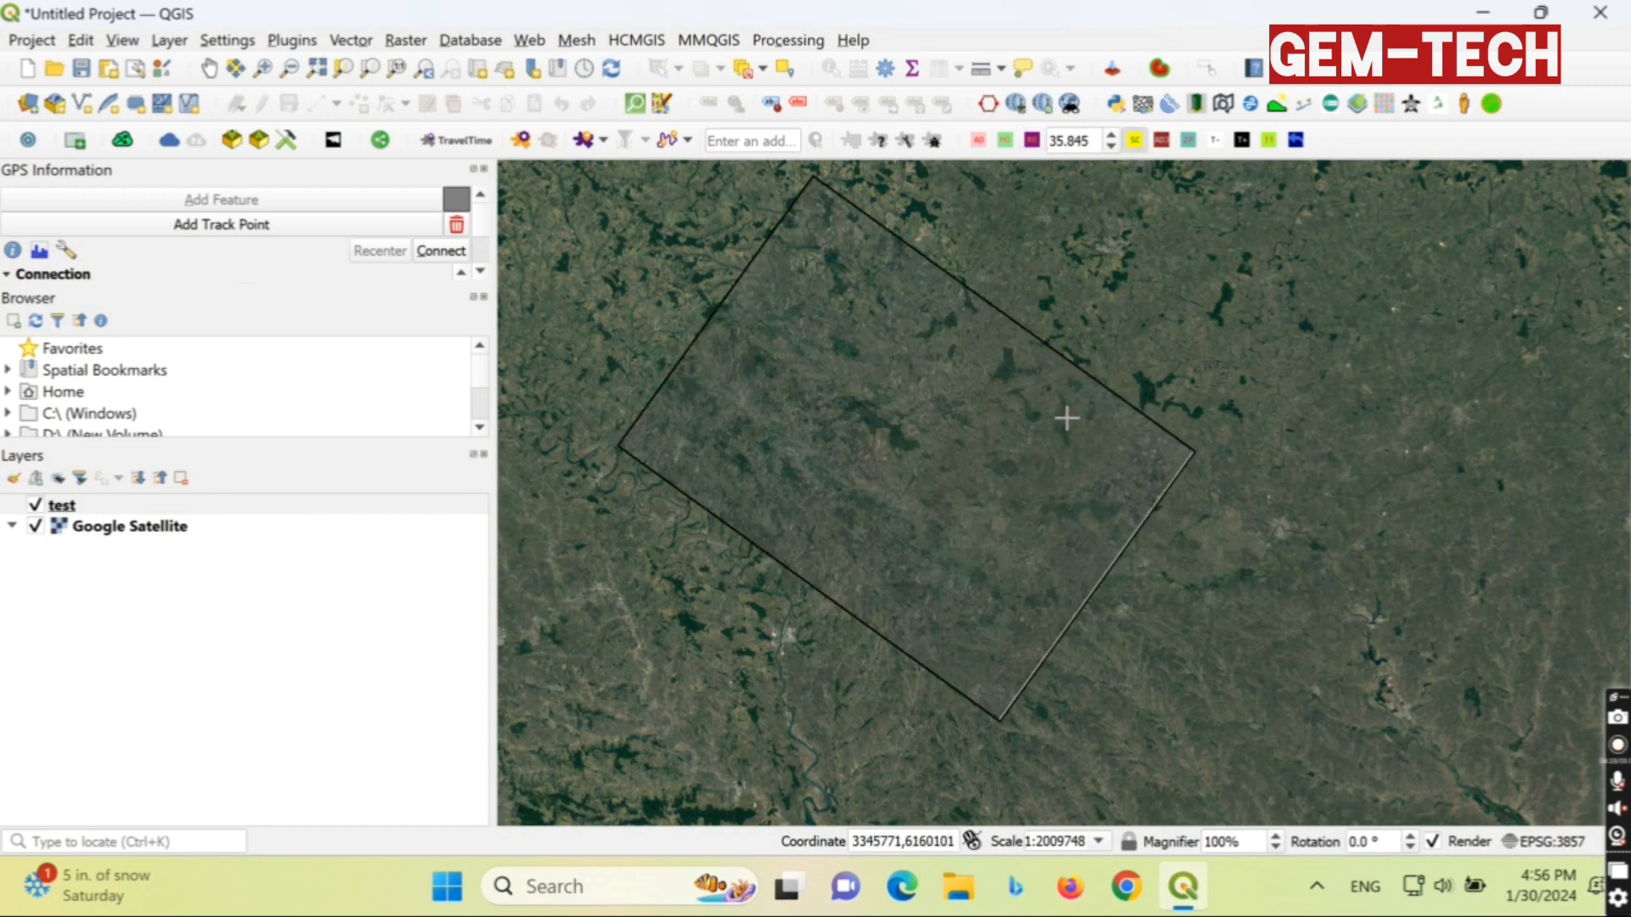
{"action": "left_click_drag", "start_coordinate": [1067, 418], "coordinate": [1192, 212]}
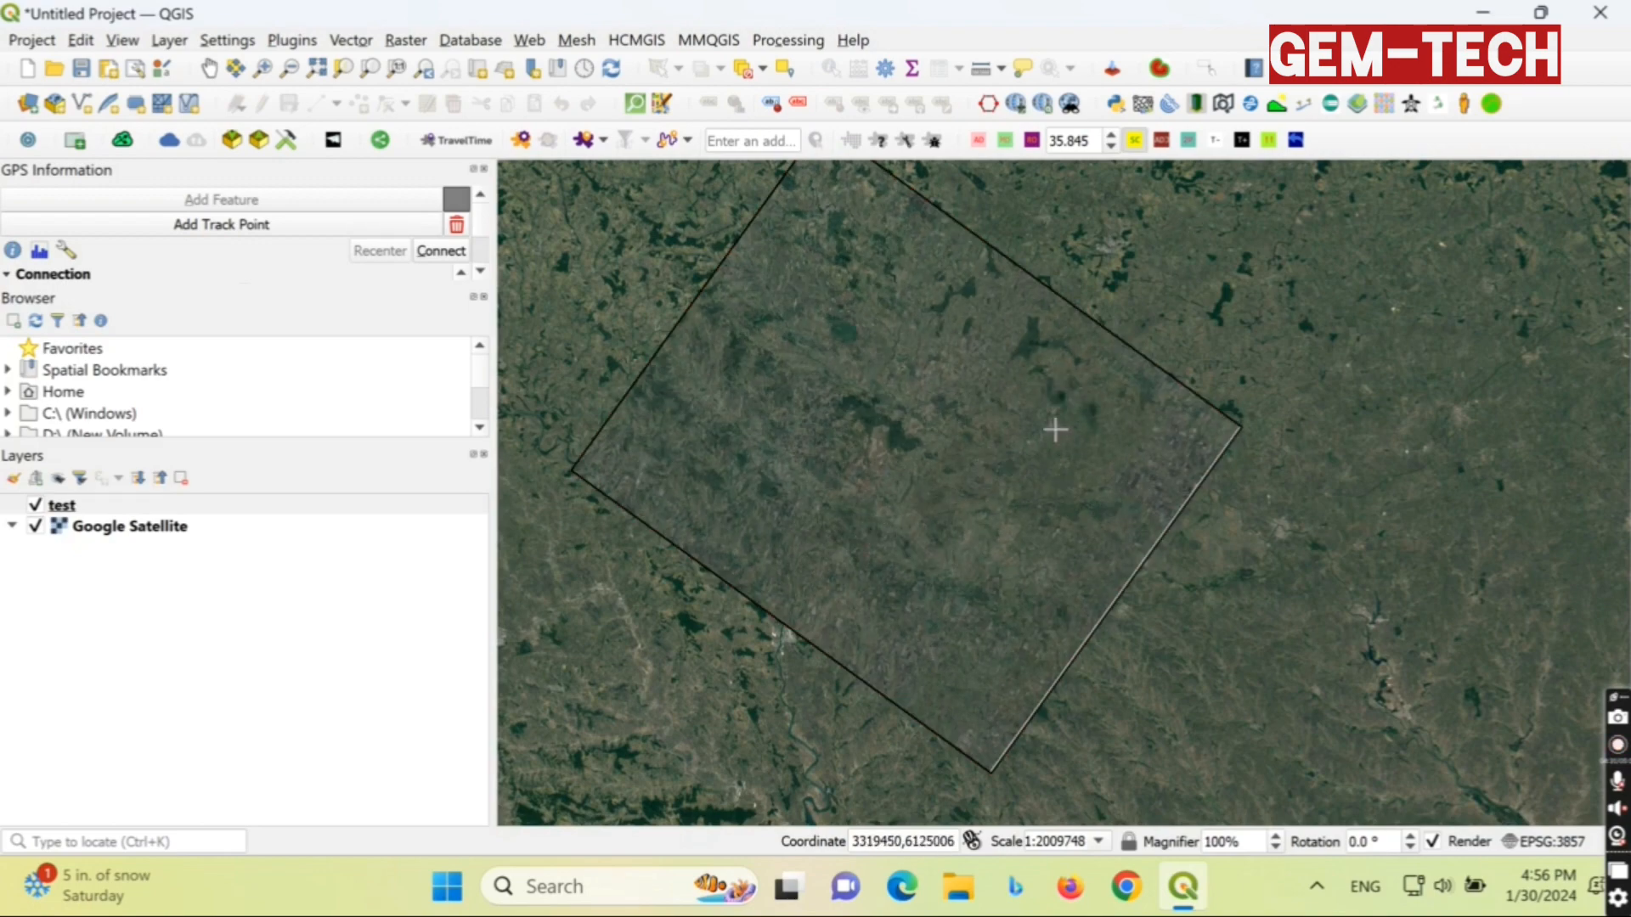
{"action": "left_click", "coordinate": [1190, 142]}
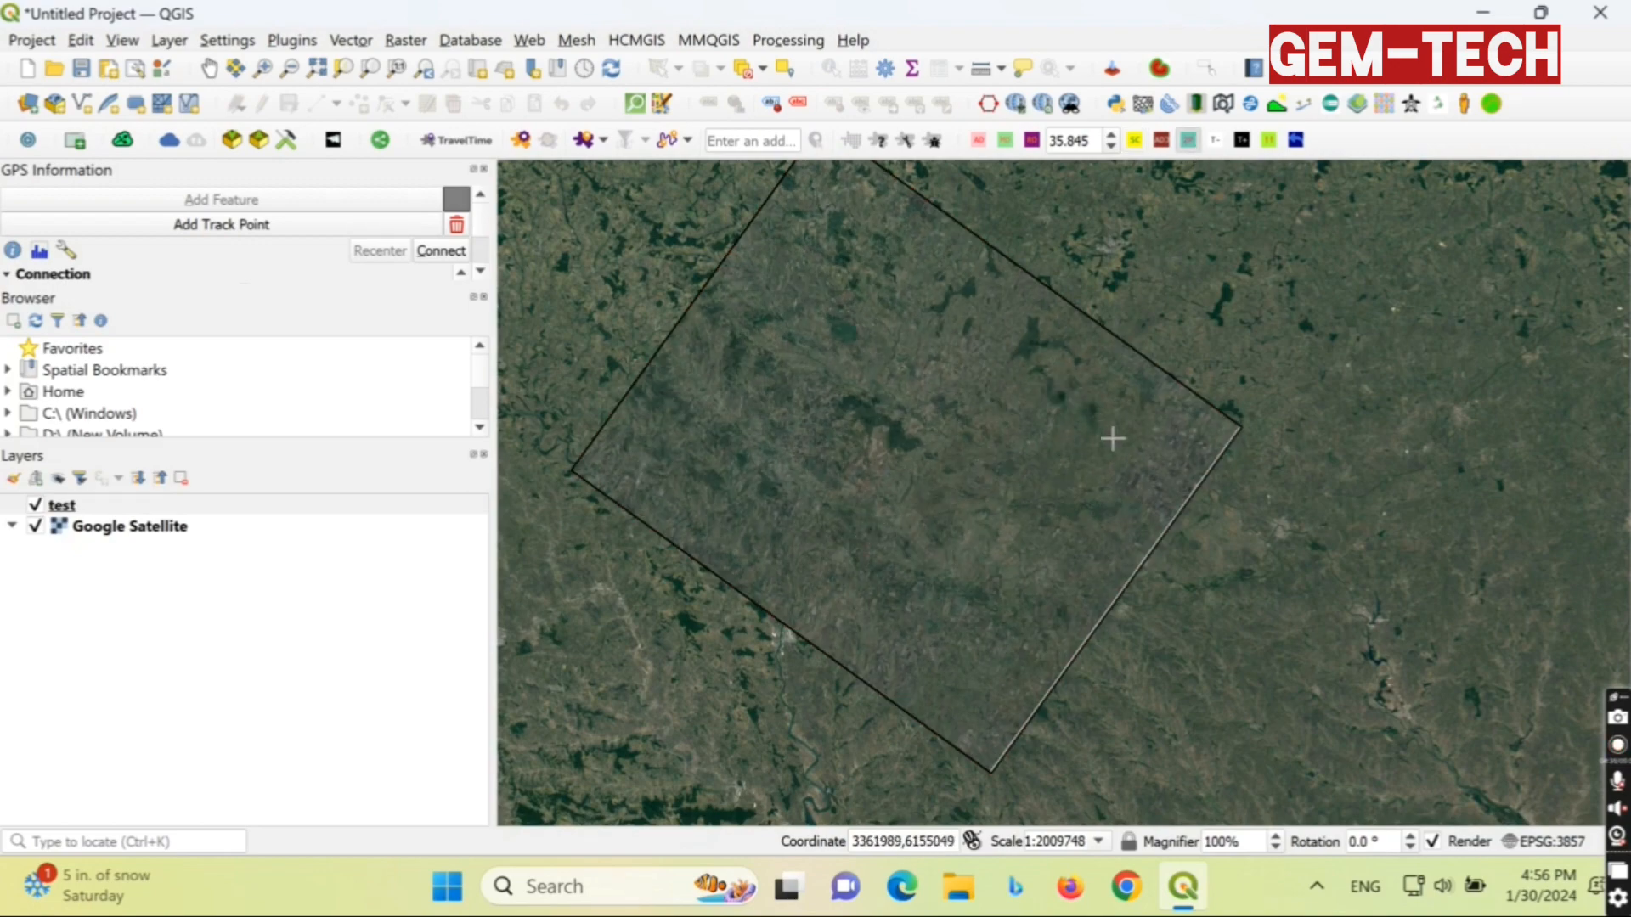
{"action": "left_click_drag", "start_coordinate": [1176, 432], "coordinate": [1308, 457]}
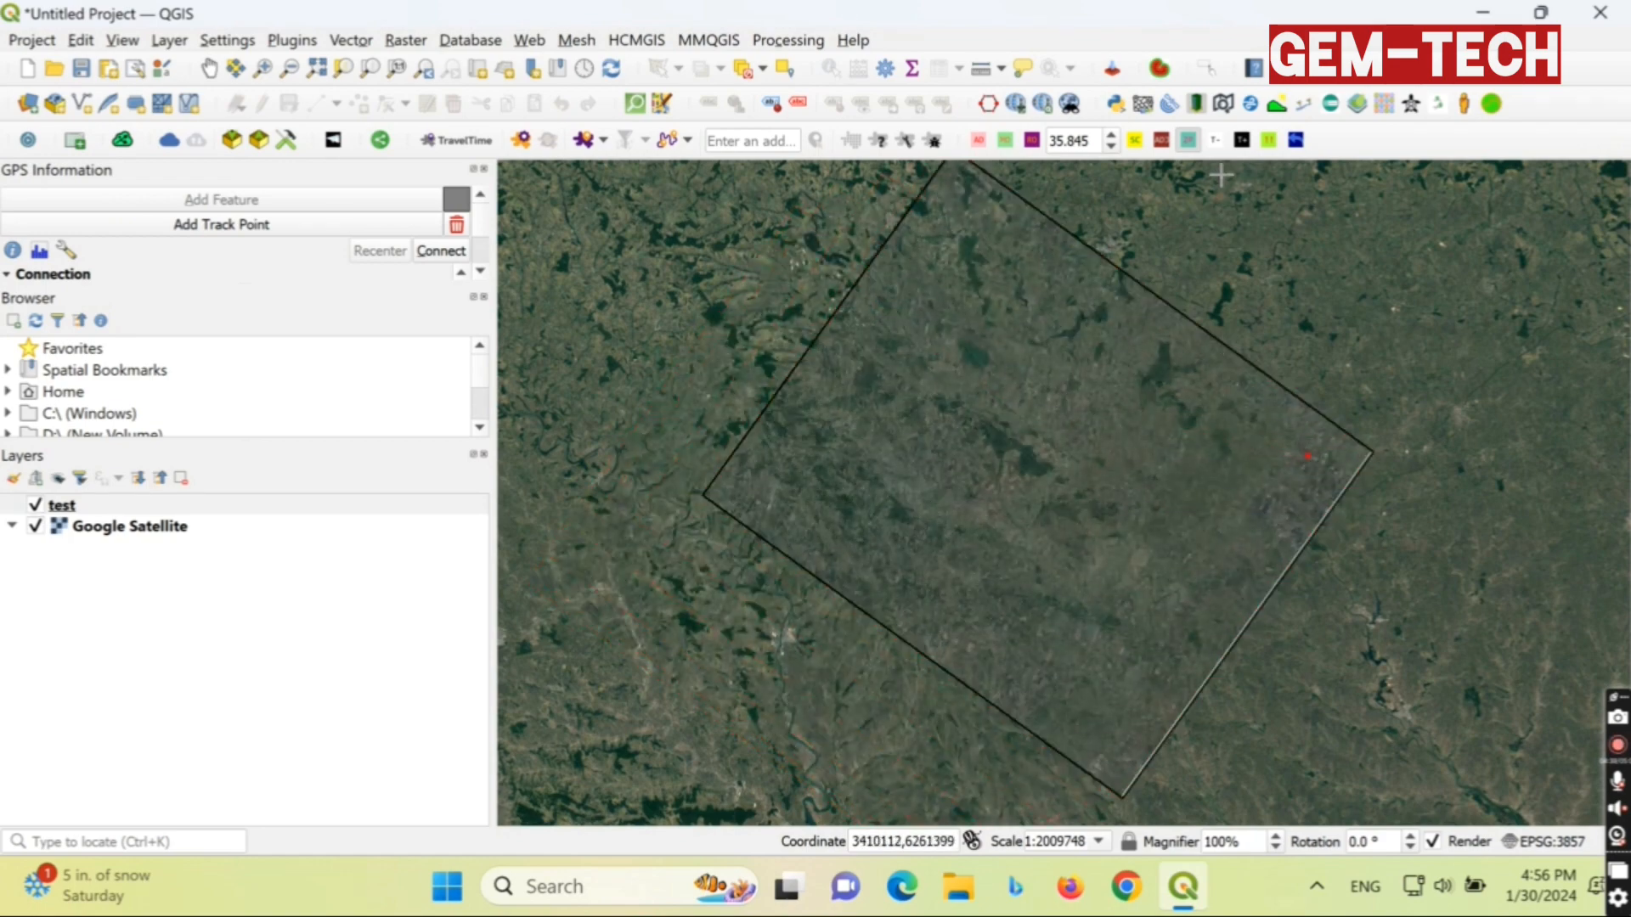
{"action": "left_click_drag", "start_coordinate": [1266, 393], "coordinate": [1299, 408]}
{"action": "mouse_move", "coordinate": [1233, 324]}
{"action": "left_mouse_down"}
{"action": "mouse_move", "coordinate": [1201, 418]}
{"action": "mouse_move", "coordinate": [1172, 422]}
{"action": "mouse_move", "coordinate": [1147, 457]}
{"action": "left_mouse_up"}
Undo the move, rotation, scaling and two-point adjustments of the test raster.
{"action": "left_click", "coordinate": [1268, 139]}
{"action": "key", "text": "Escape"}
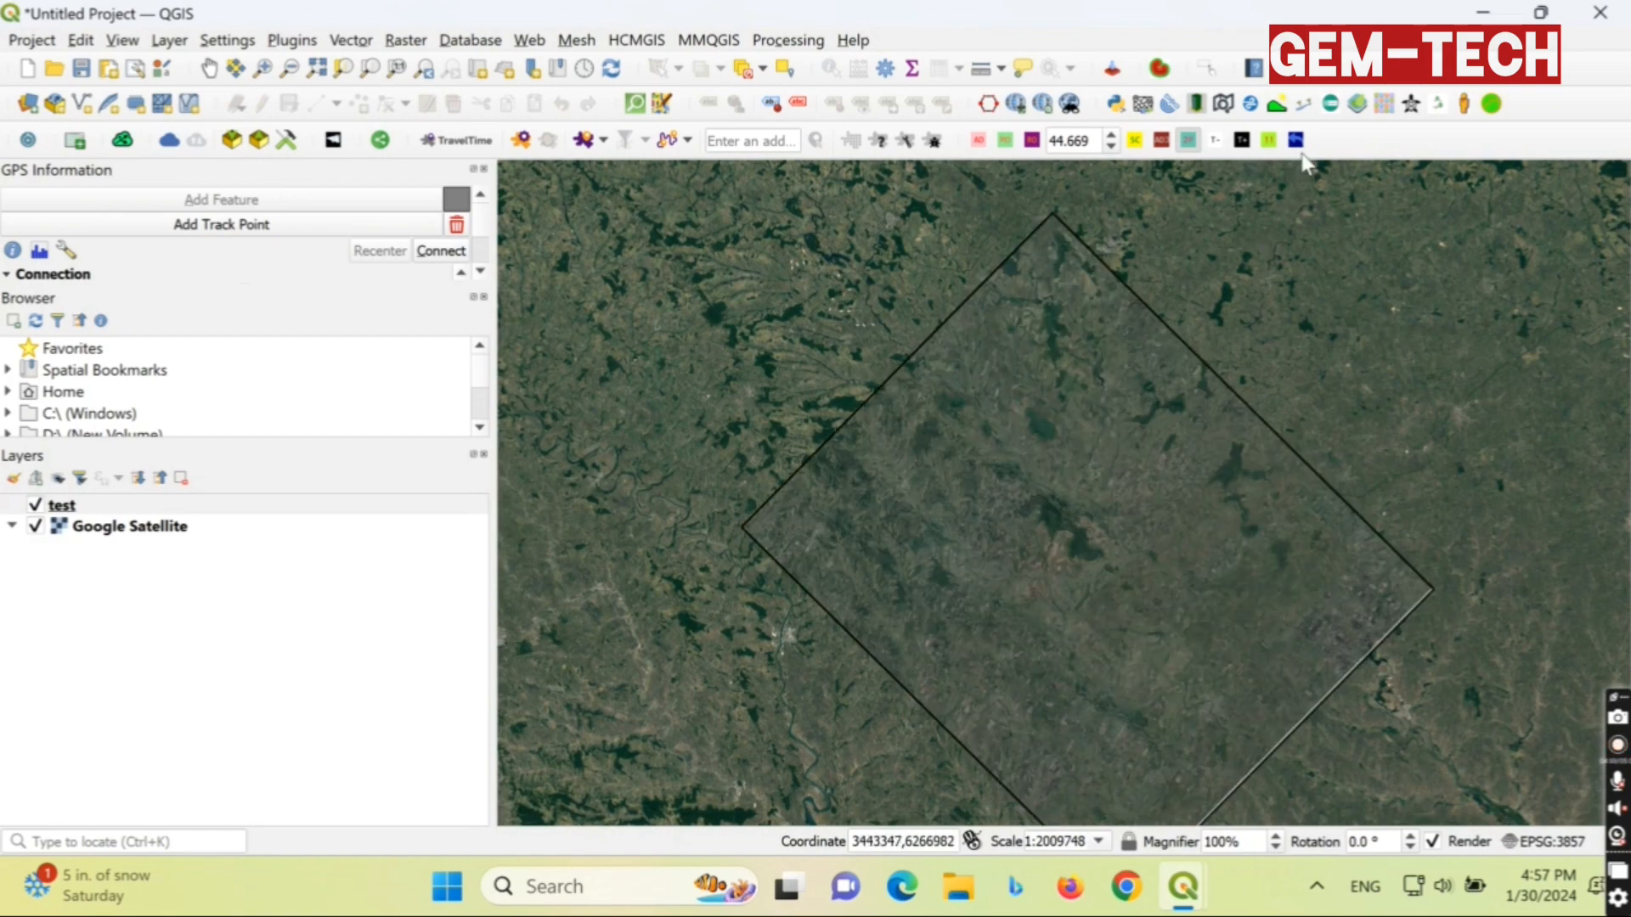
{"action": "left_click_drag", "start_coordinate": [1070, 544], "coordinate": [862, 415]}
{"action": "left_click", "coordinate": [1295, 141]}
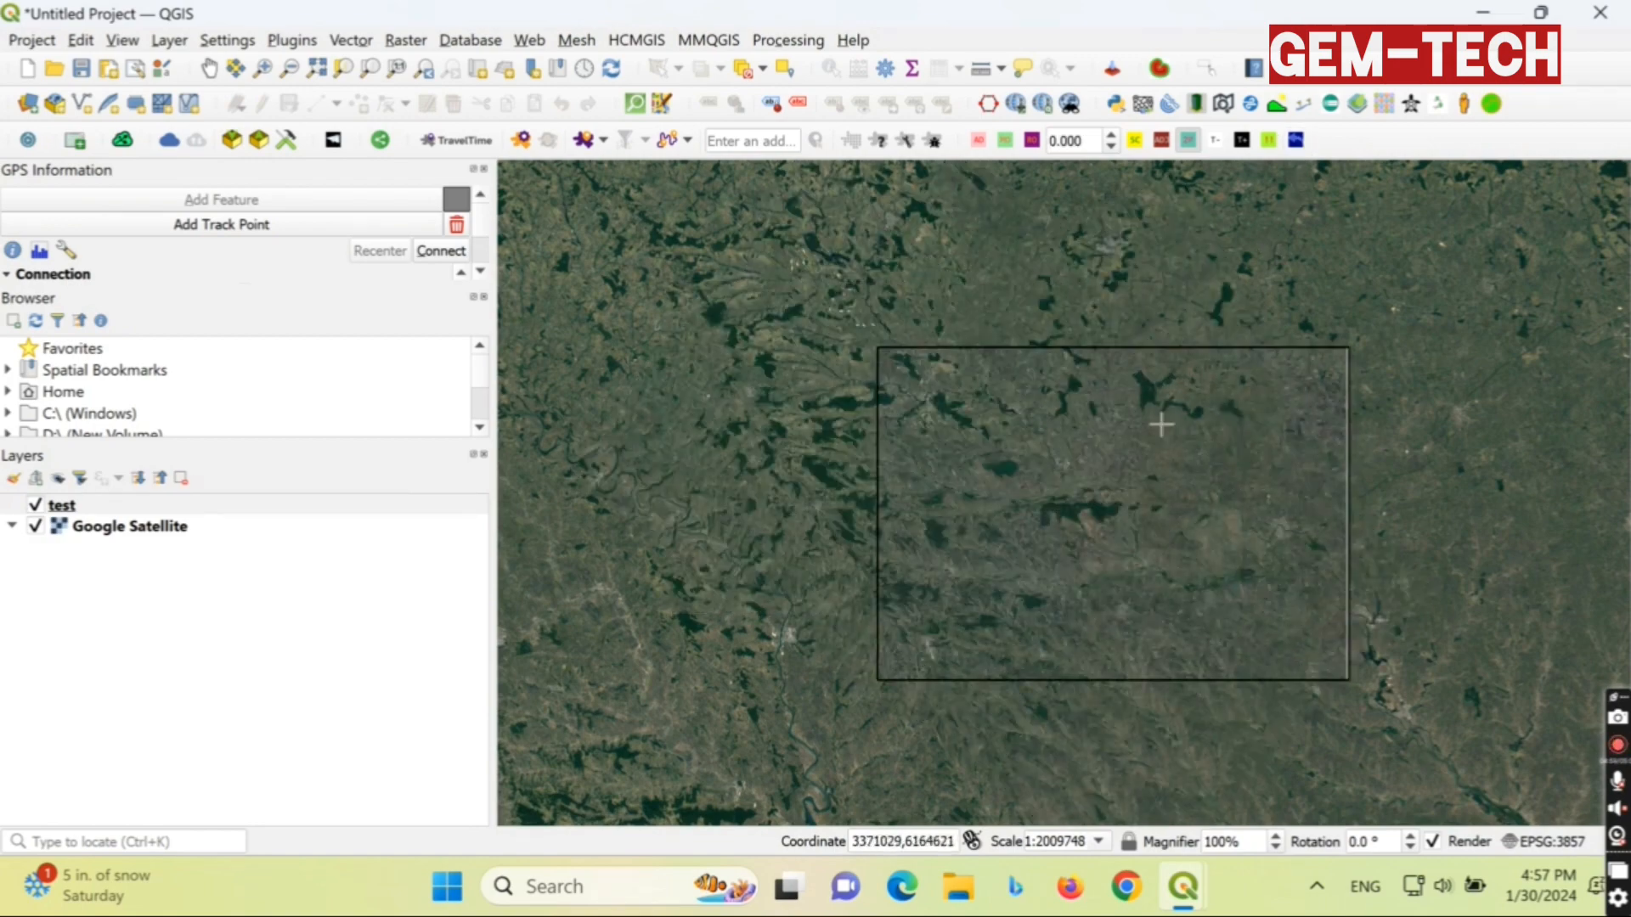